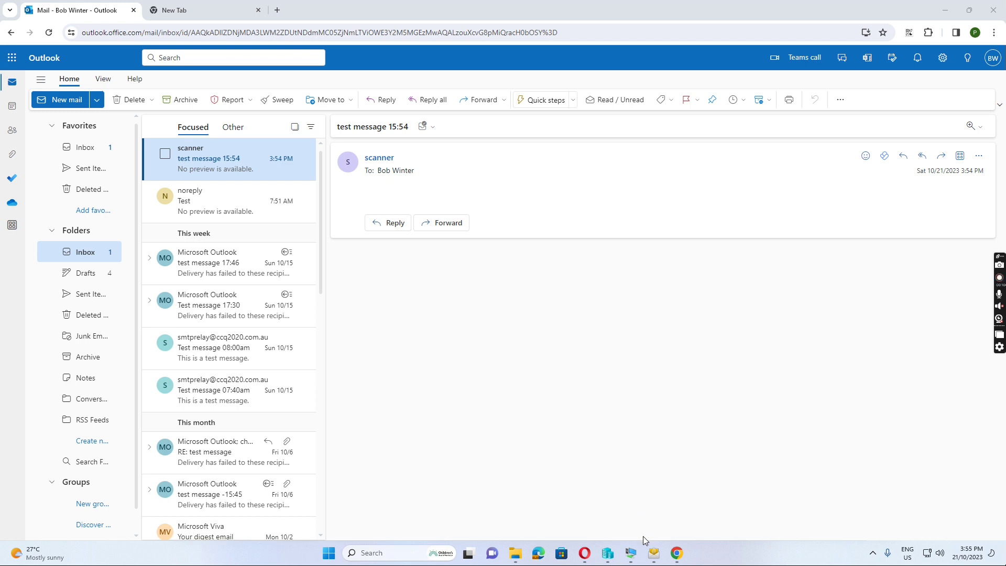
Bring the VM's PowerShell window to the front, showing the smtp.office365.com ping and port 587 test results.
mouse_move(633, 555)
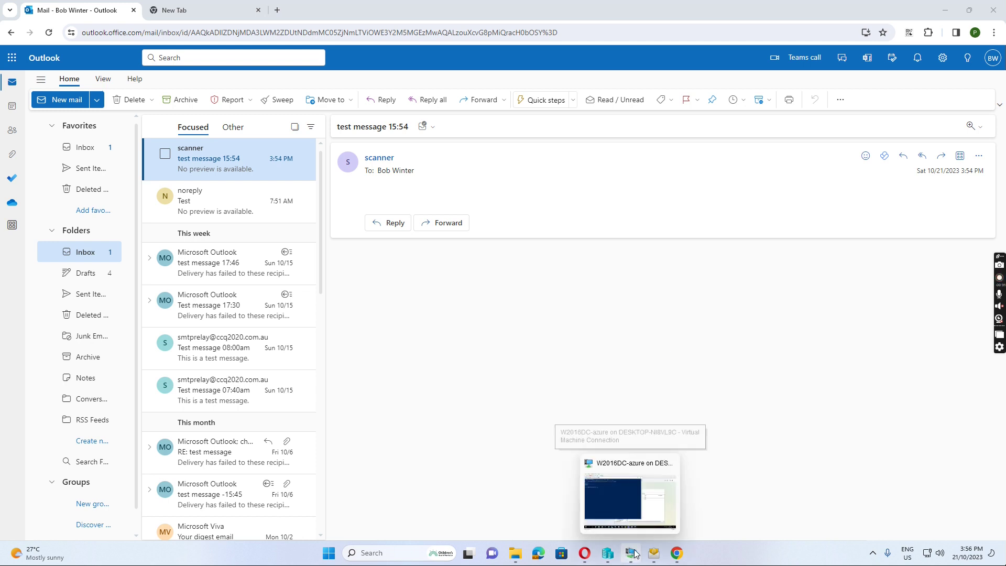
click(620, 465)
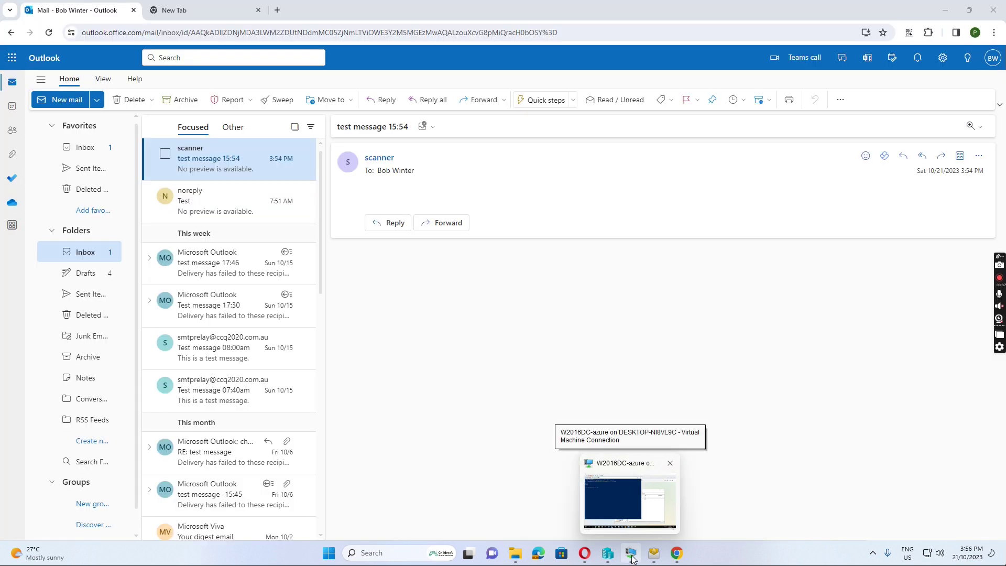
click(632, 554)
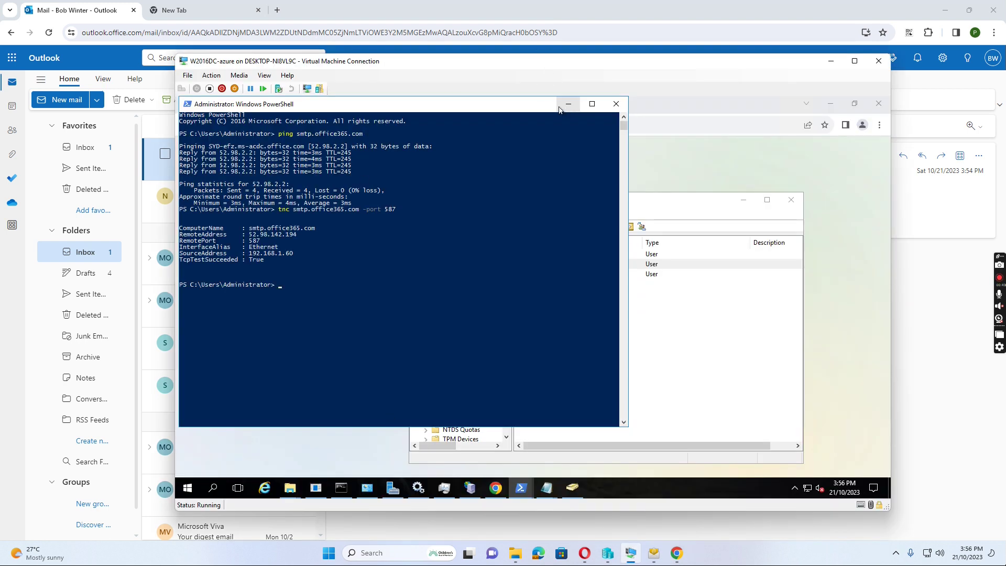
Put PowerShell away and bring IIS 6.0 Manager forward, opening SMTP Virtual Server #1's actions.
click(567, 106)
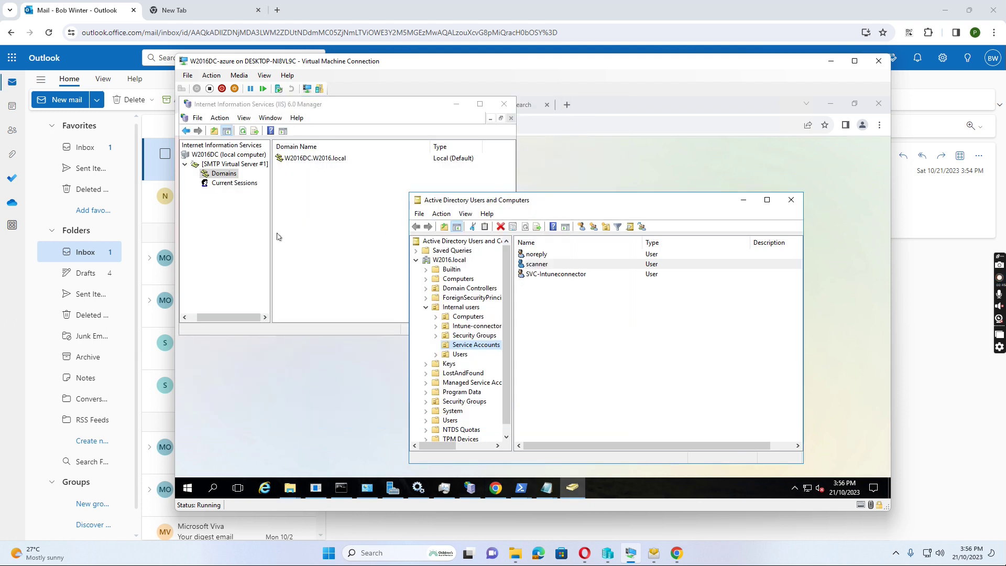
click(306, 200)
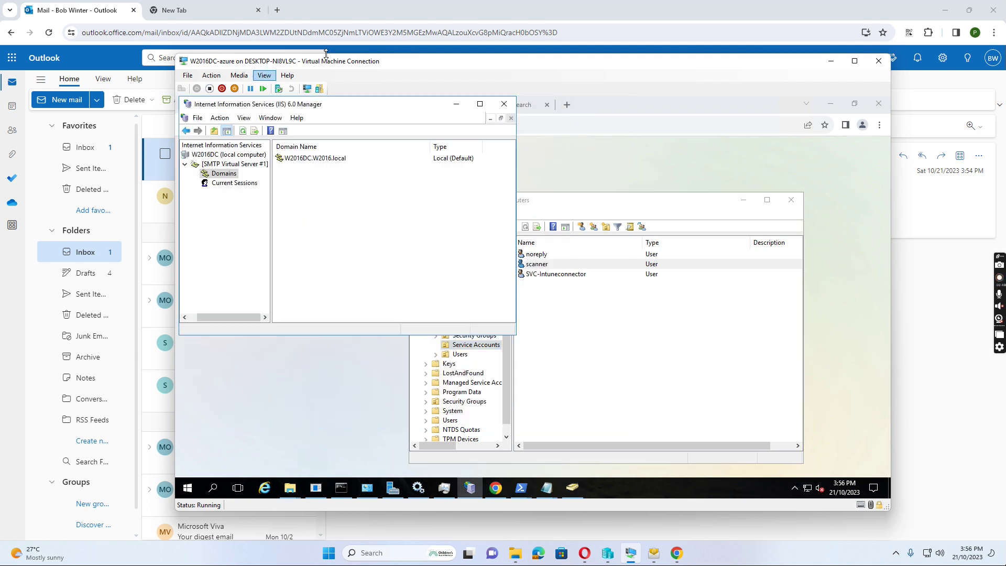
drag(457, 62, 415, 41)
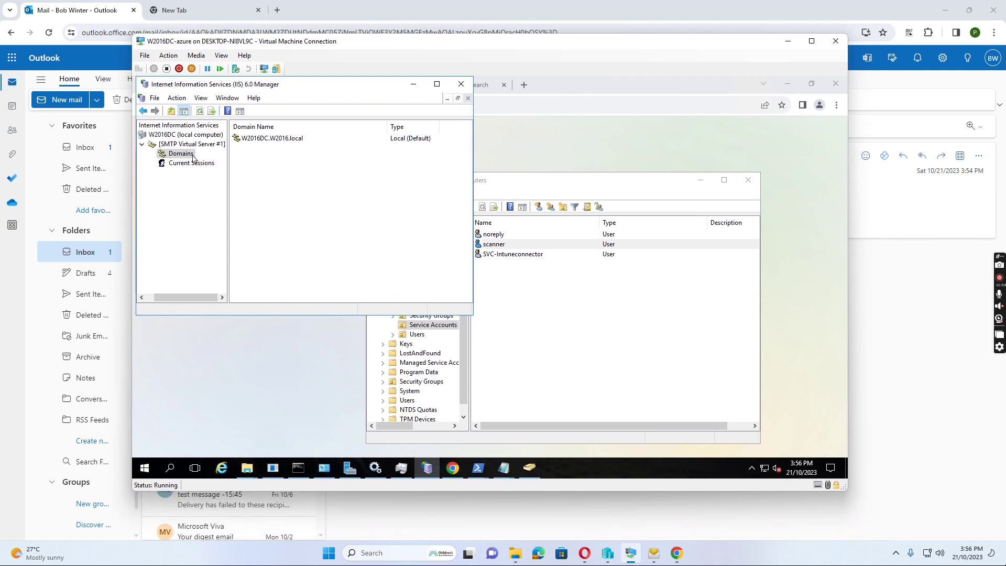
right_click(183, 145)
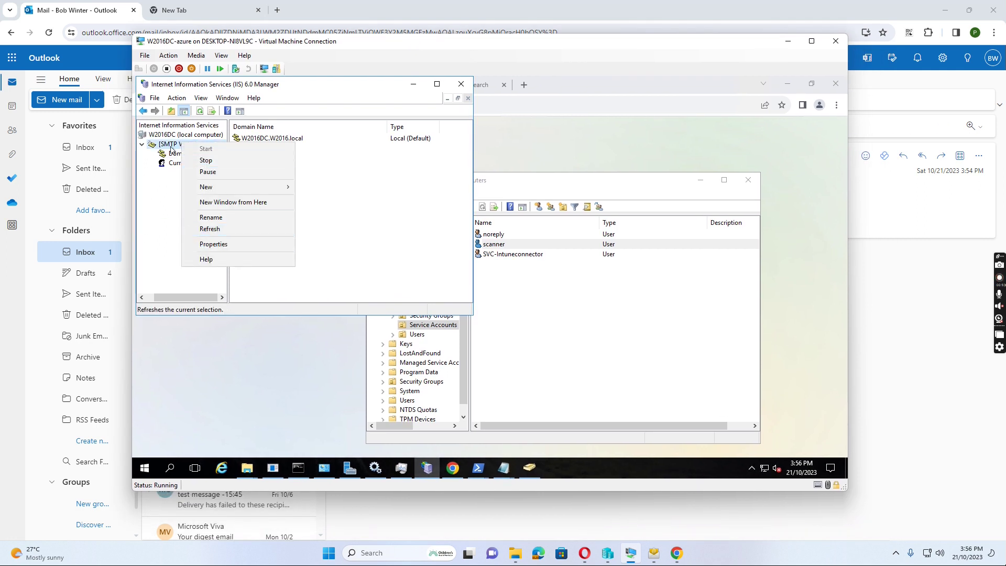
Review SMTP Virtual Server #1's Access relay and connection restrictions, leaving both unchanged.
click(215, 245)
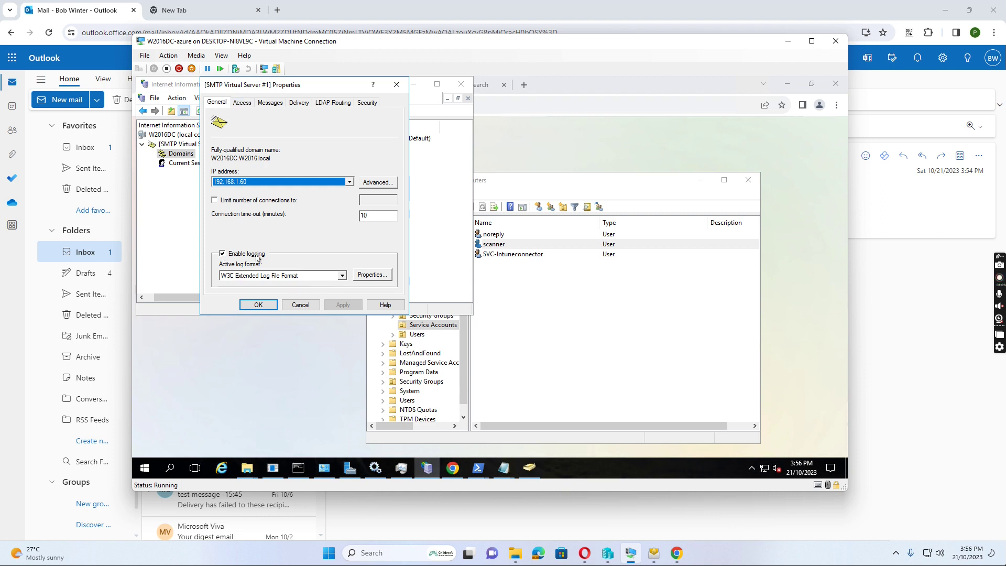
click(244, 103)
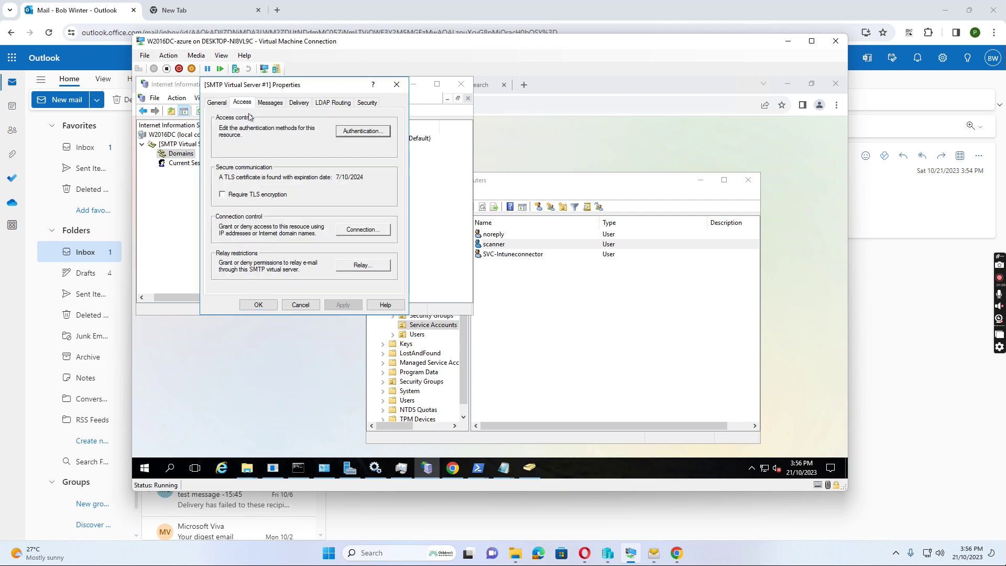
click(363, 270)
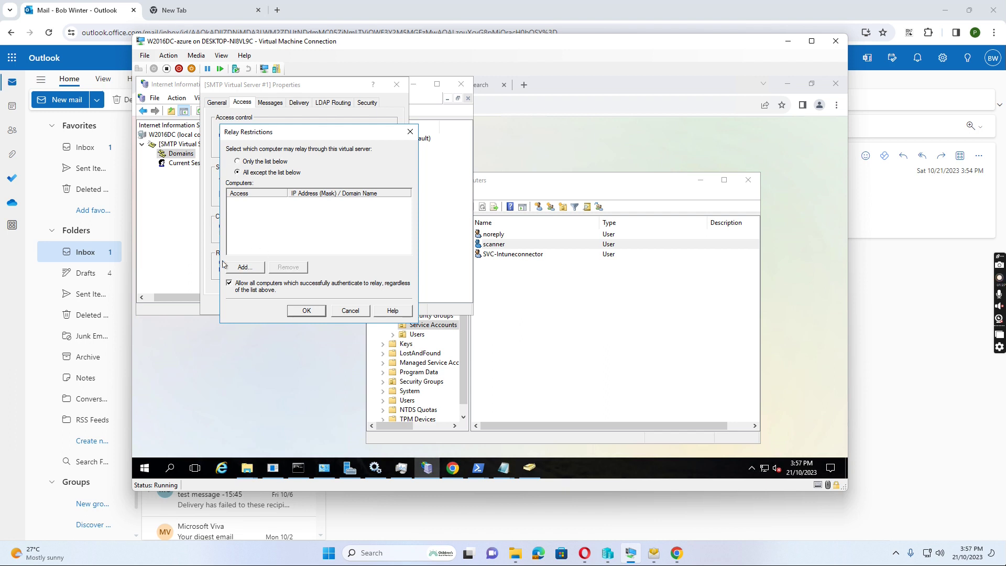
click(350, 311)
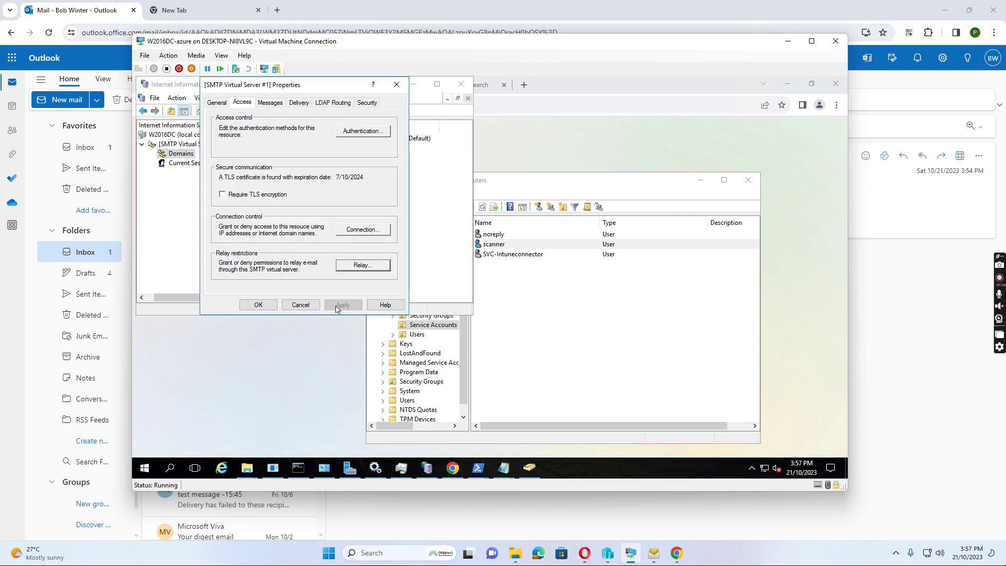
click(370, 231)
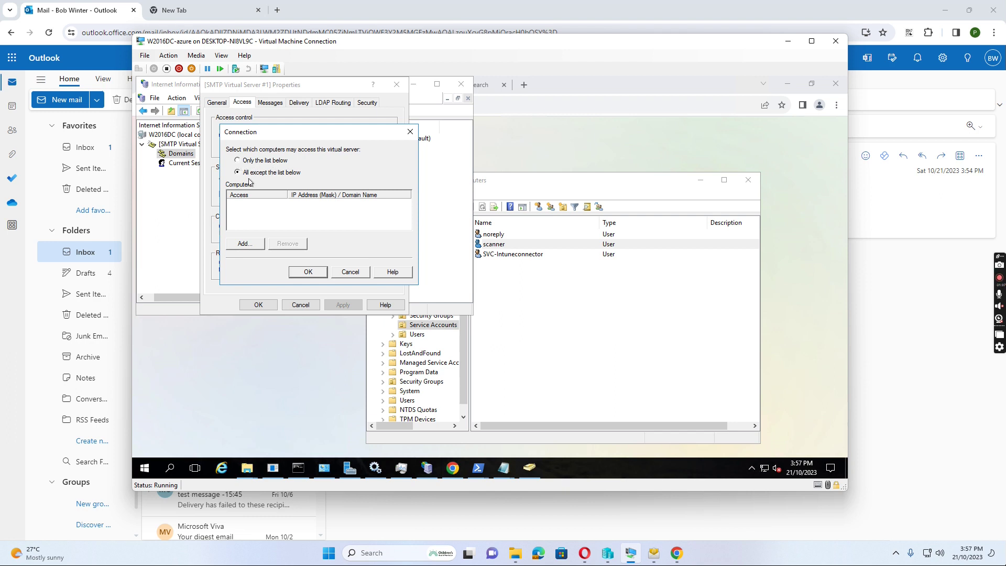
click(350, 271)
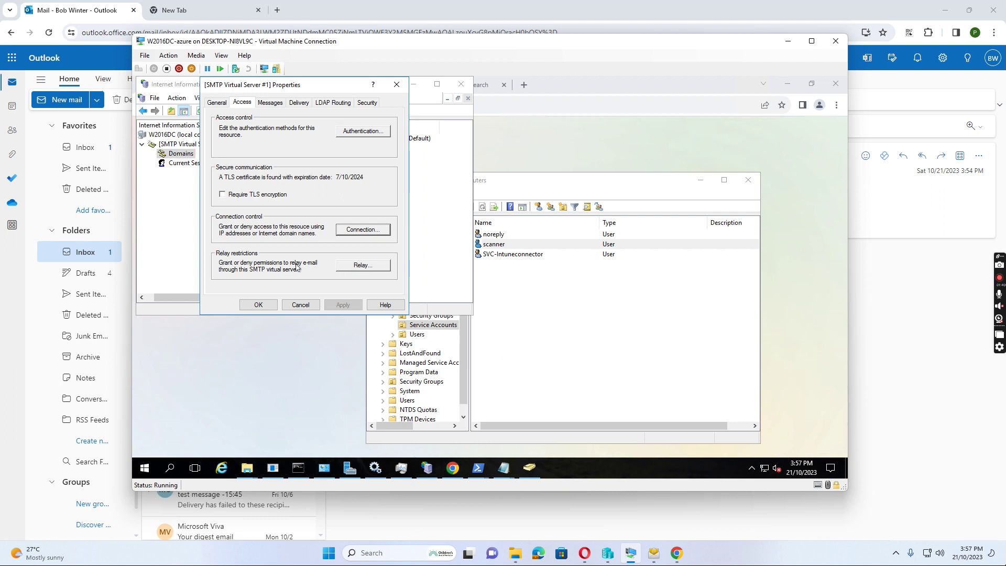
Check the Delivery tab's Outbound Security: basic authentication over TLS with the mailbox user name.
click(270, 103)
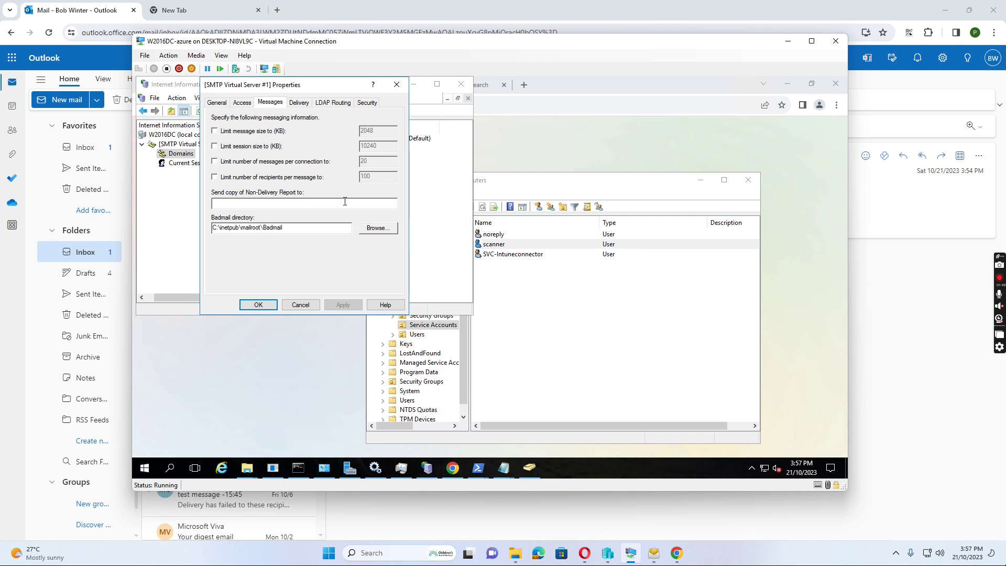
click(303, 106)
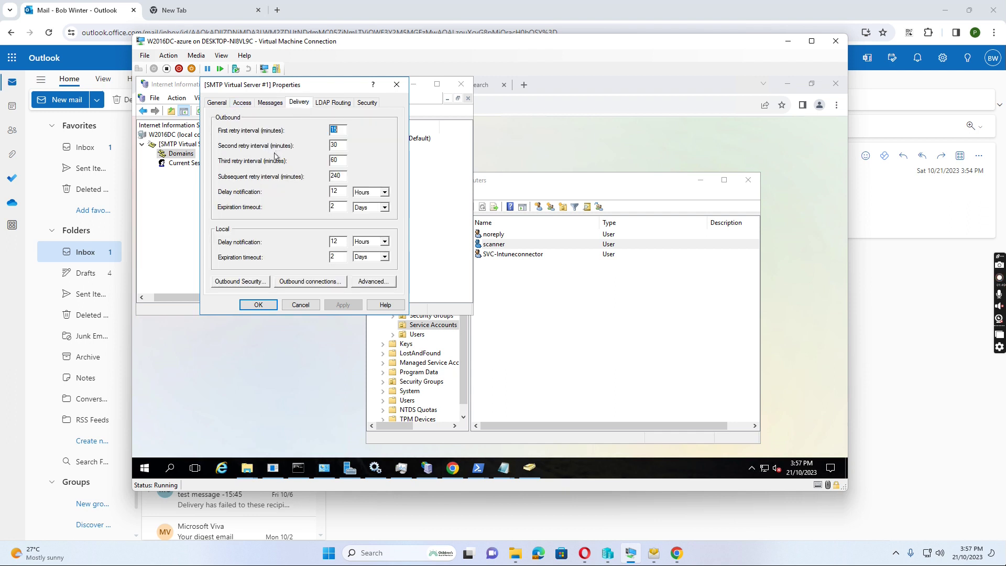
click(233, 283)
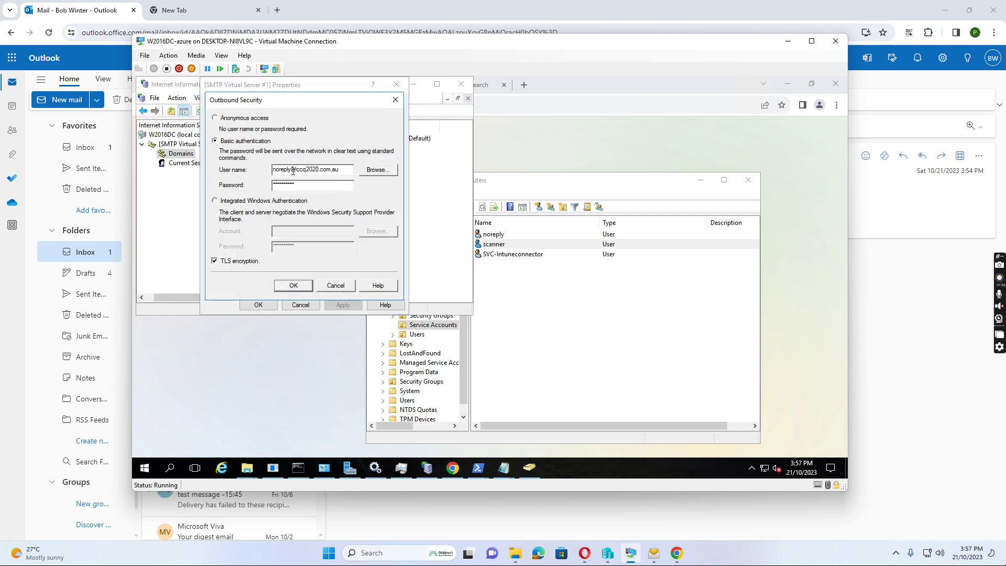
drag(292, 170, 271, 170)
click(335, 286)
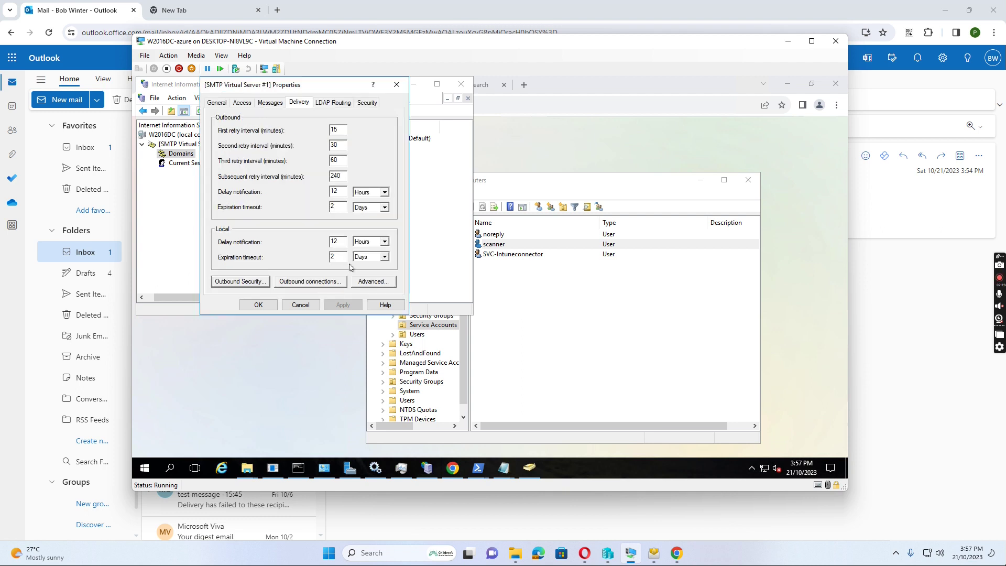
Confirm outbound connections use TCP port 587.
click(311, 283)
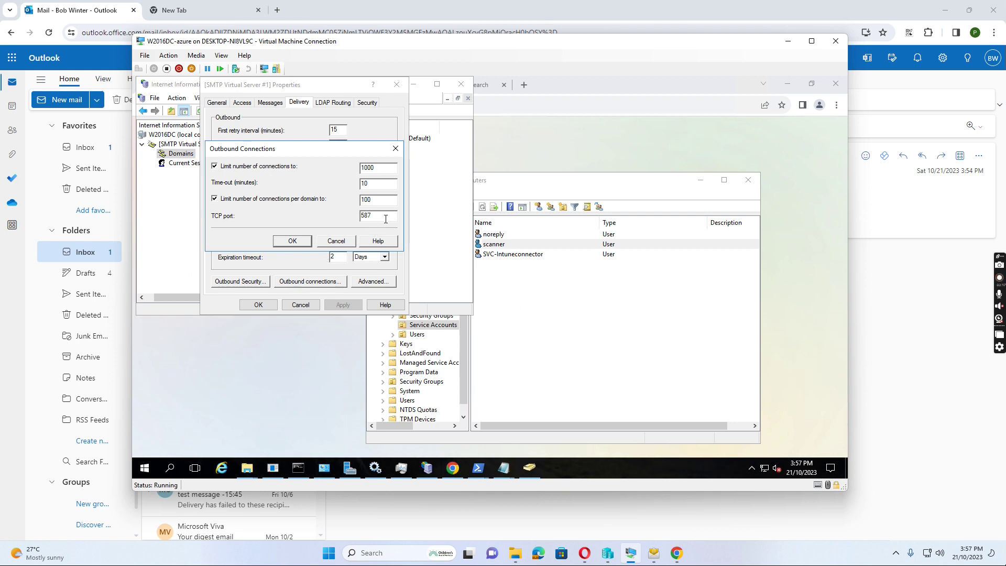
drag(376, 217, 354, 217)
click(293, 241)
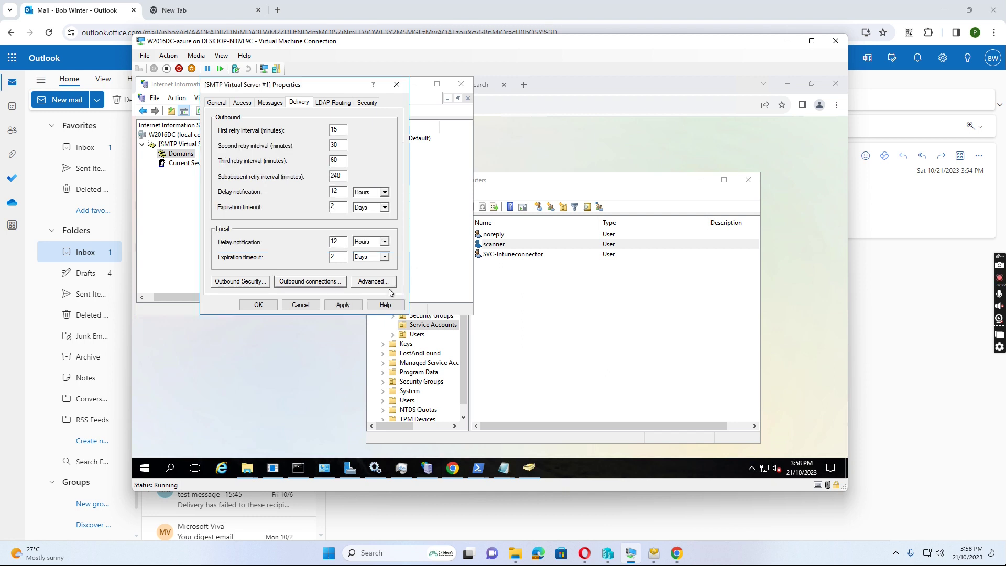
Verify the Advanced Delivery smart host is smtp.office365.com.
click(373, 282)
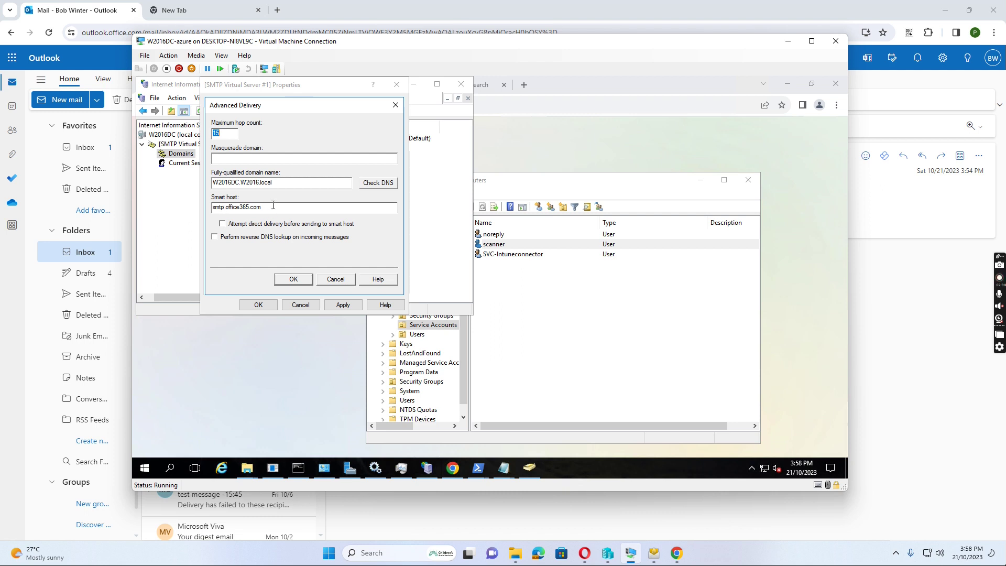
drag(256, 208, 213, 208)
click(293, 279)
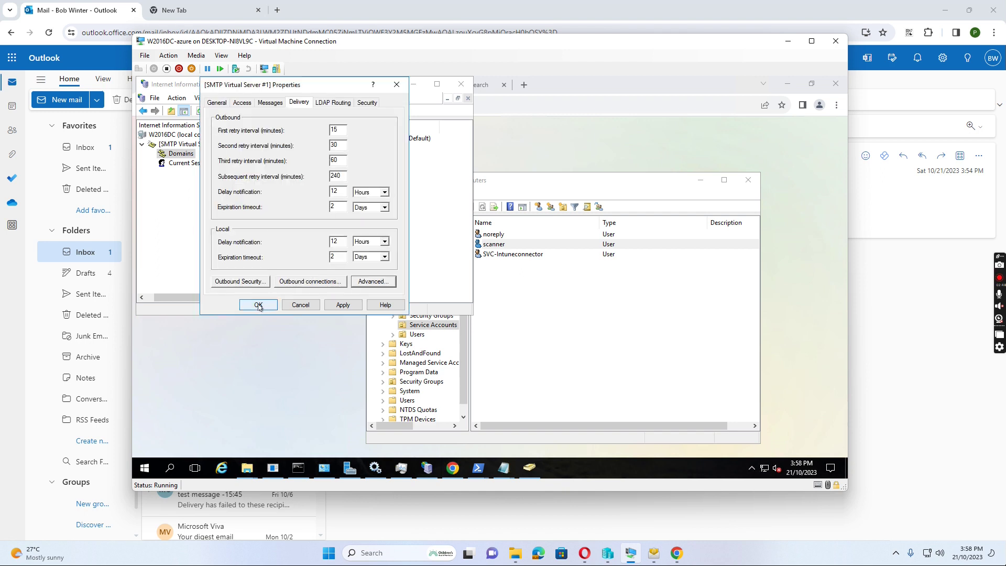
Glance at the LDAP Routing and Security tabs, then save and close the SMTP server properties.
click(330, 104)
click(367, 103)
click(330, 103)
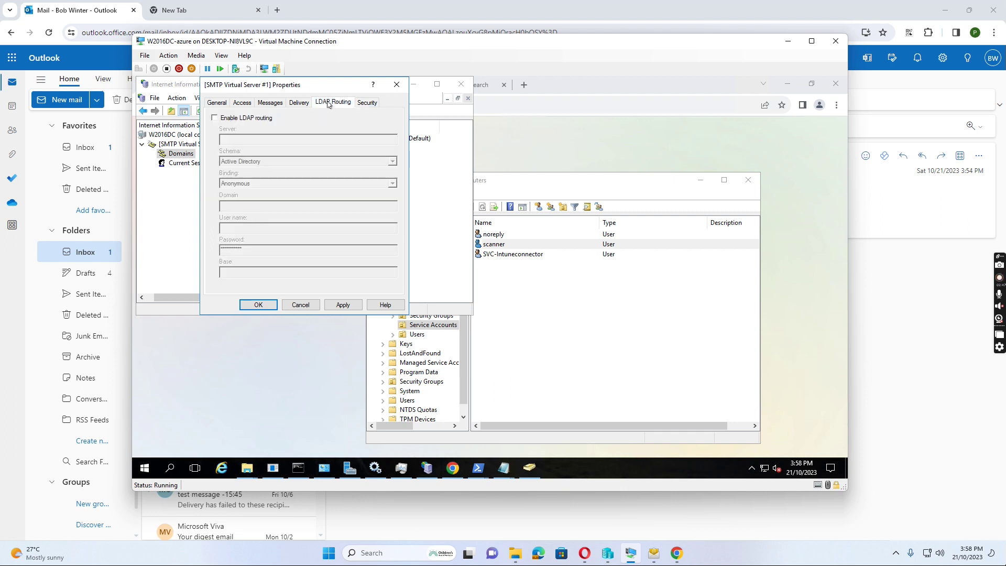
click(262, 305)
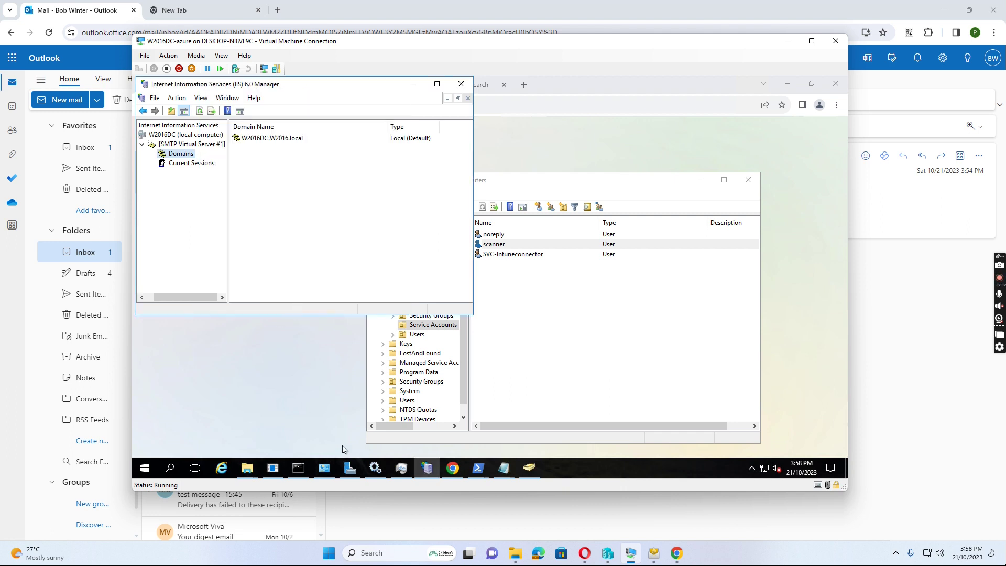
click(530, 469)
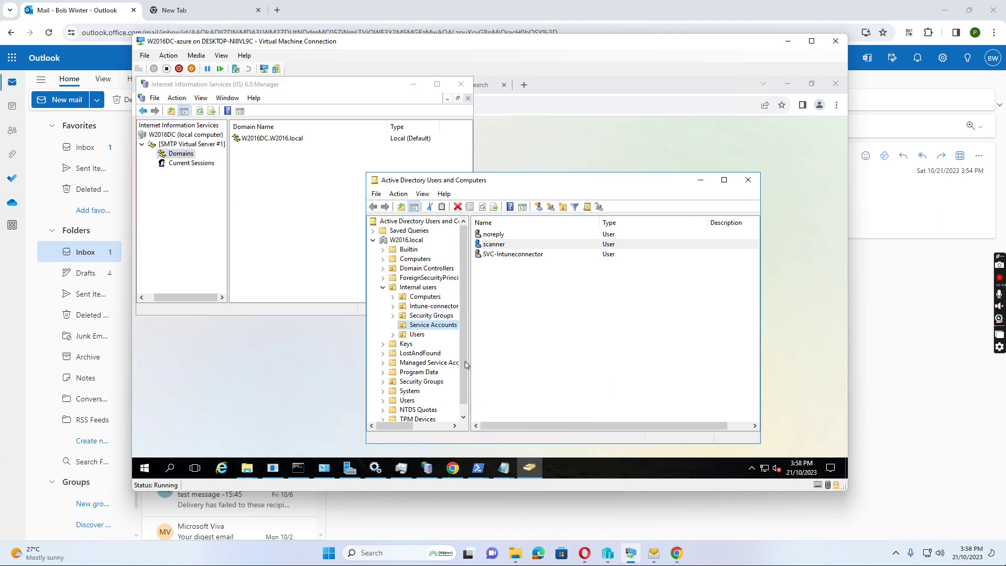
Review noreply's Account tab, then open the scanner service account's properties.
click(495, 245)
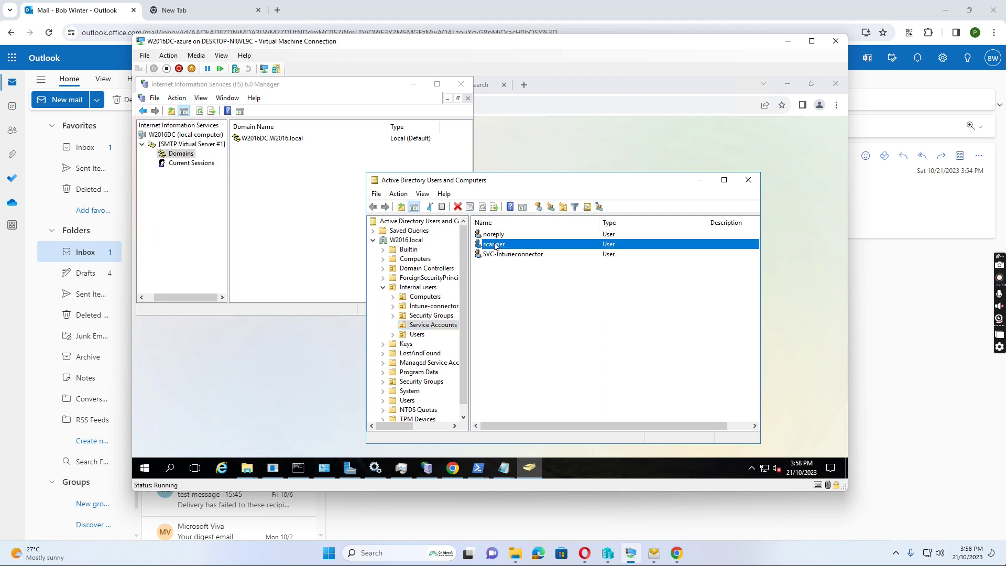
double_click(491, 235)
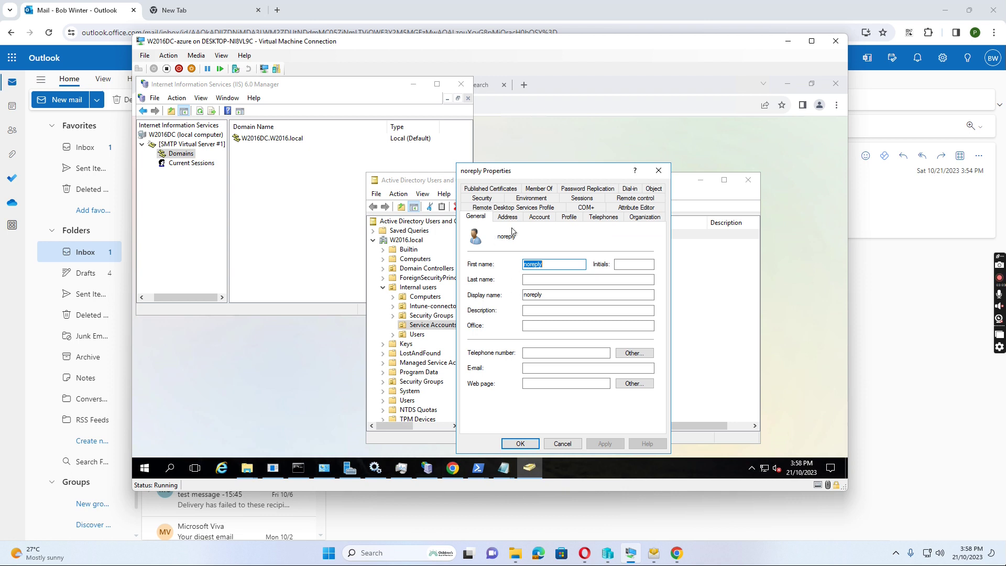
click(539, 217)
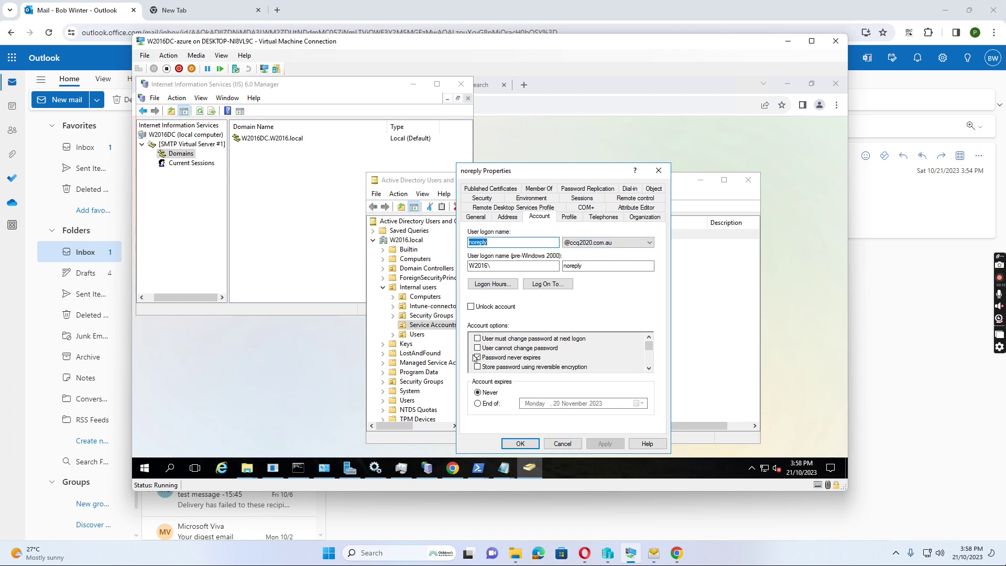
click(521, 444)
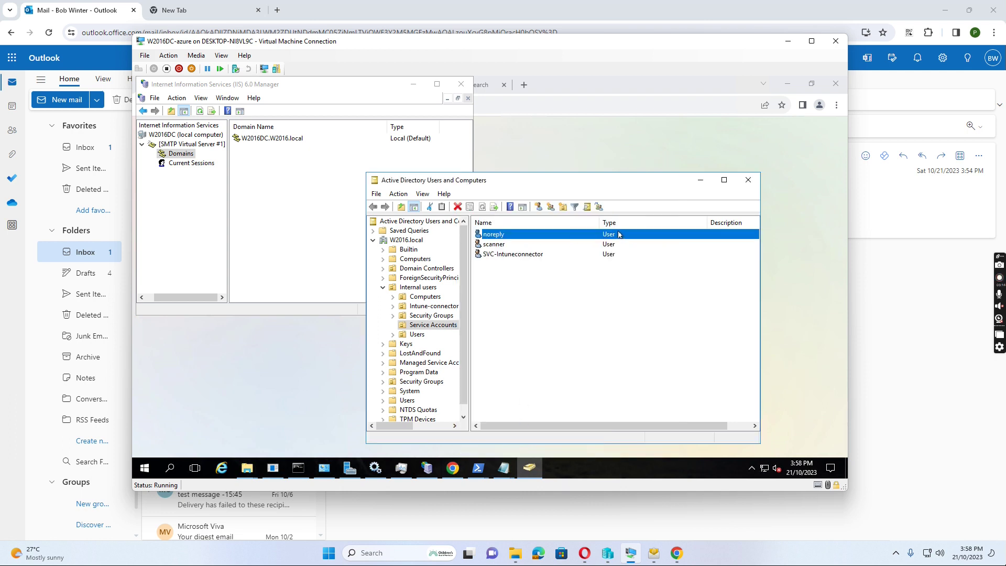
double_click(495, 244)
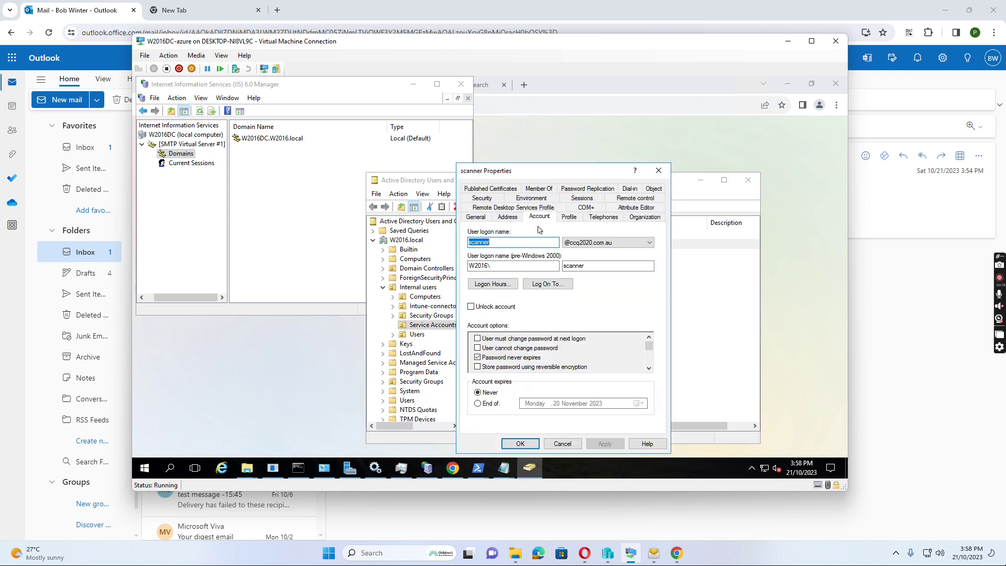
Show Microsoft 365 admin center Active users in Opera, with scanner licensed Microsoft 365 E5 Developer.
click(585, 553)
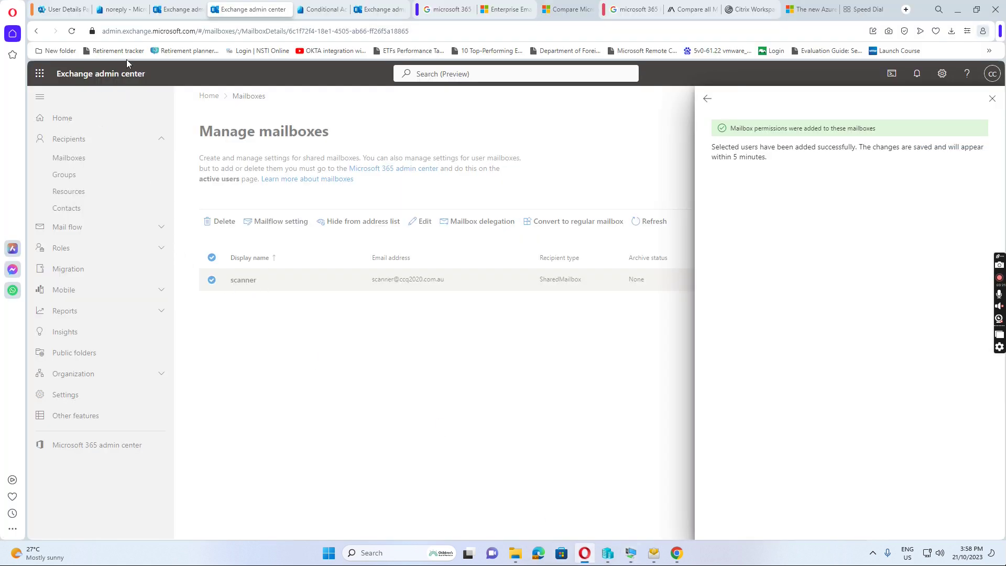
click(56, 12)
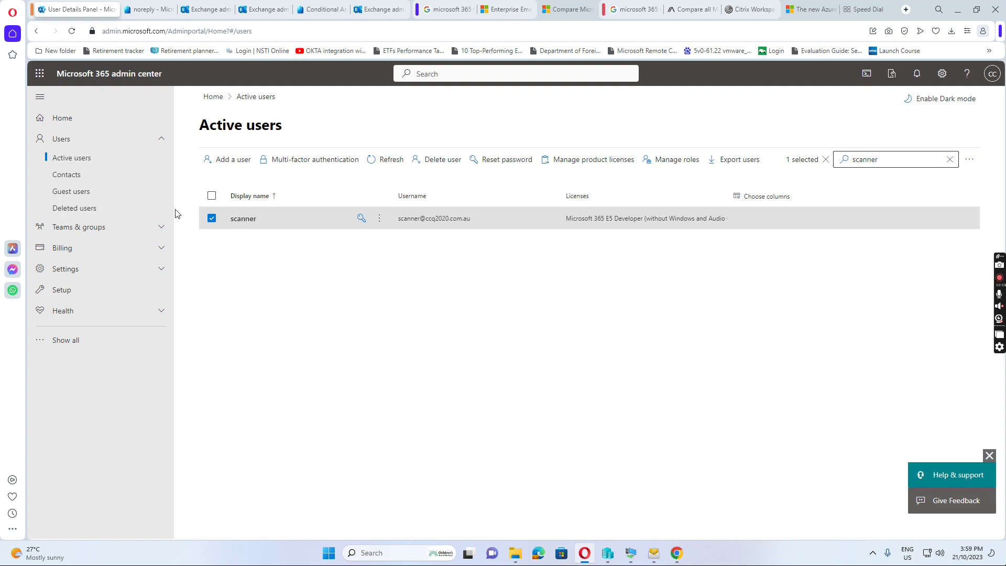
Search the Exchange admin center mailboxes for 'scanner' to find its shared mailbox.
click(208, 12)
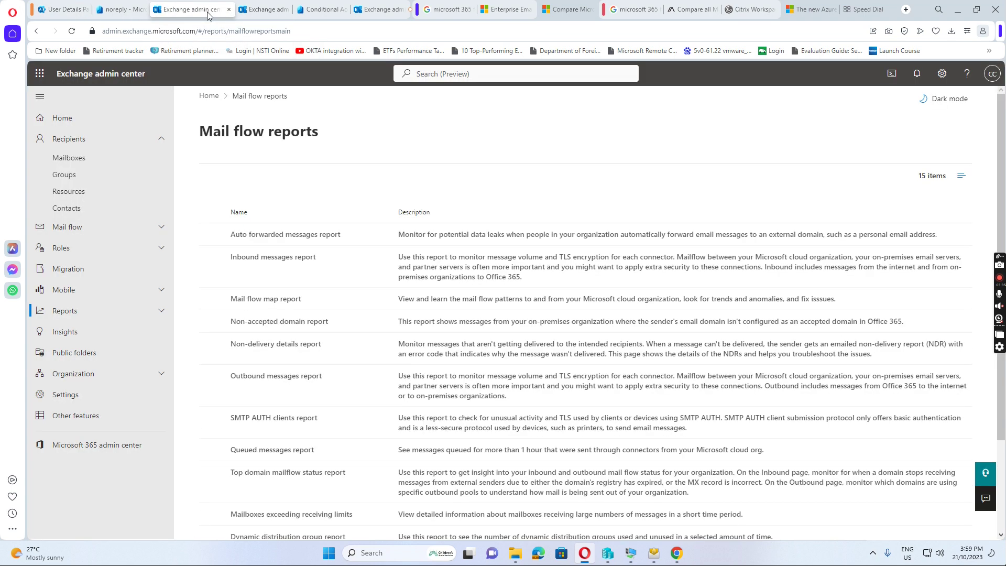
click(71, 158)
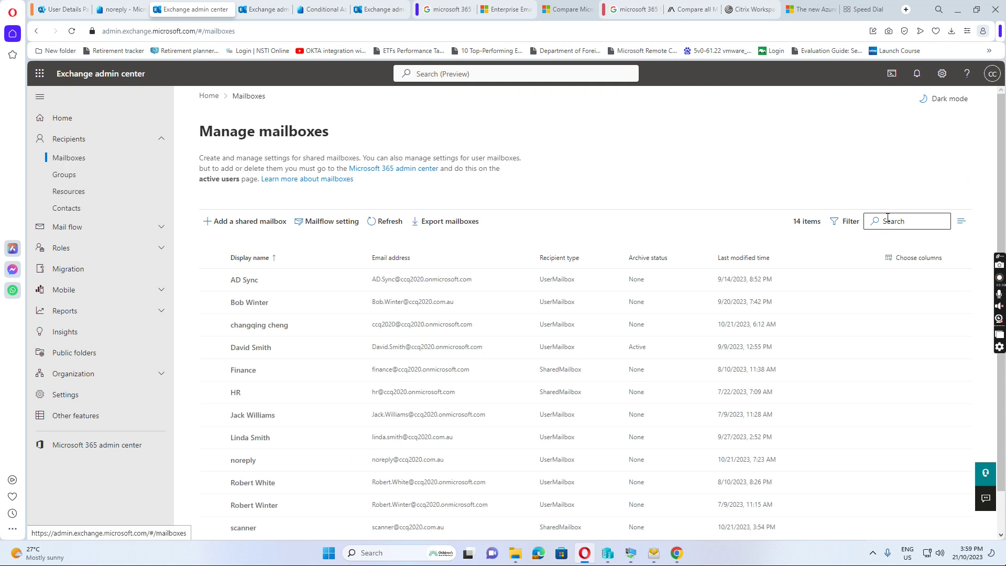
click(886, 217)
text(scann)
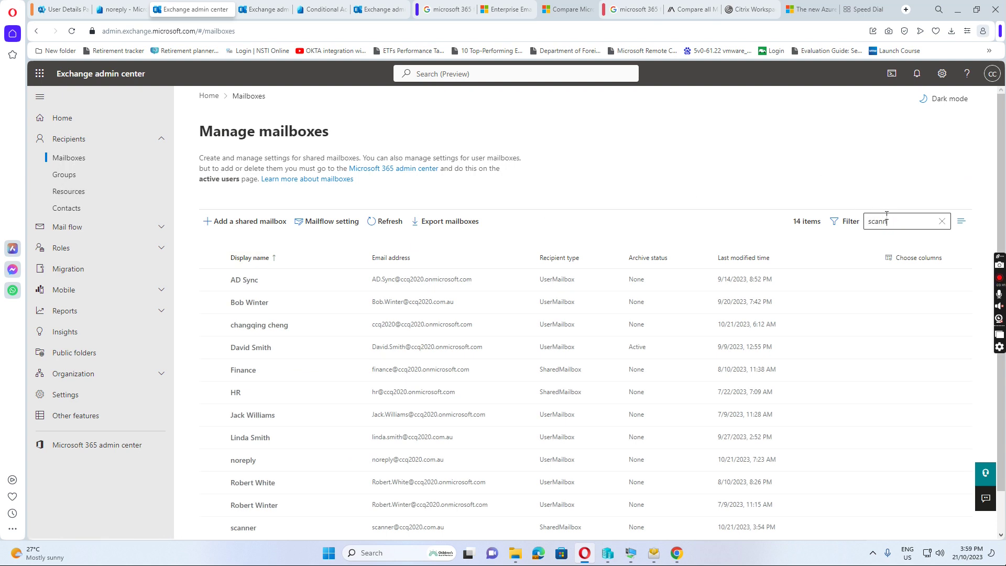
text(er)
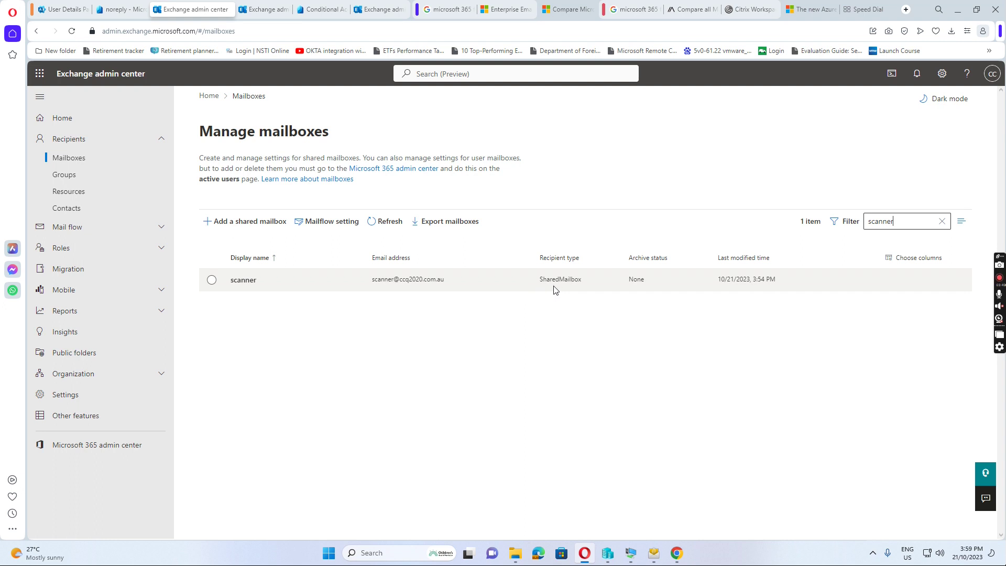
Remove the Microsoft 365 E5 Developer license from the scanner user and save.
click(74, 9)
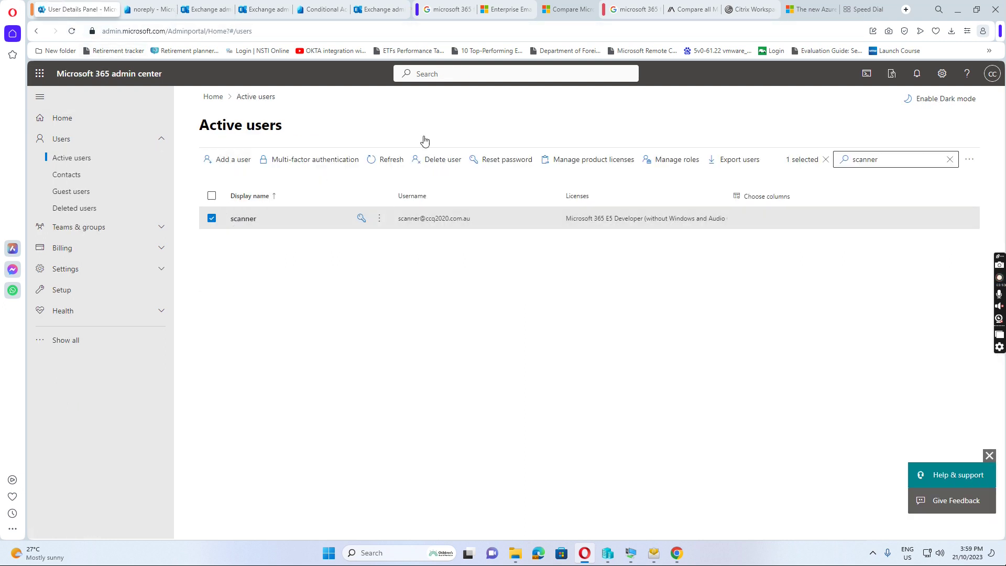
click(238, 220)
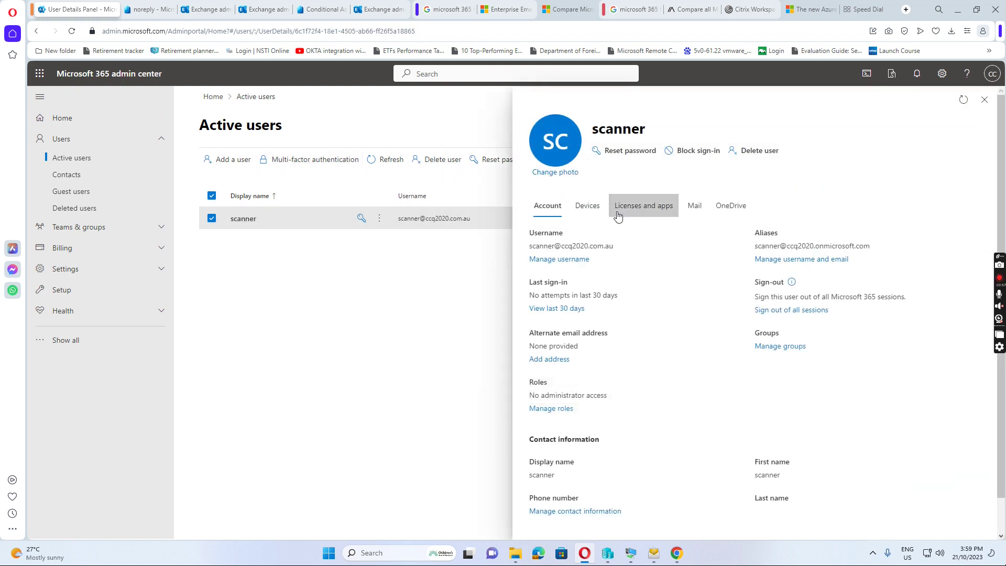
click(644, 207)
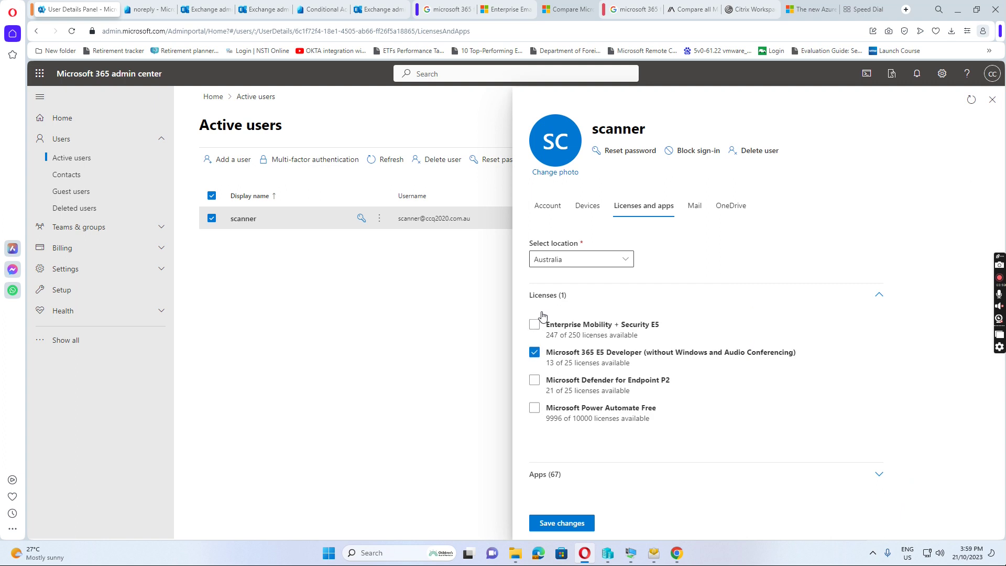
click(535, 352)
click(563, 523)
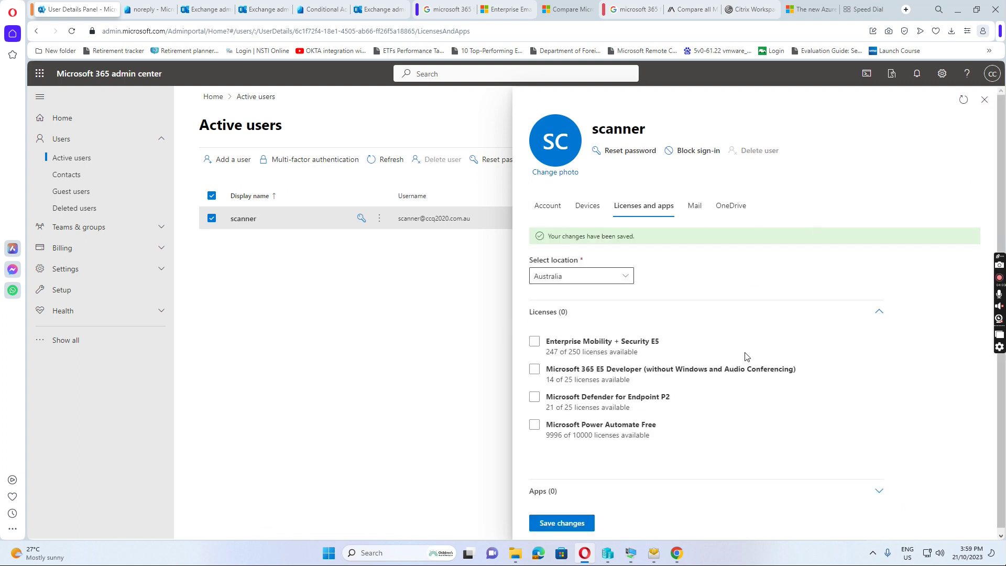
click(984, 99)
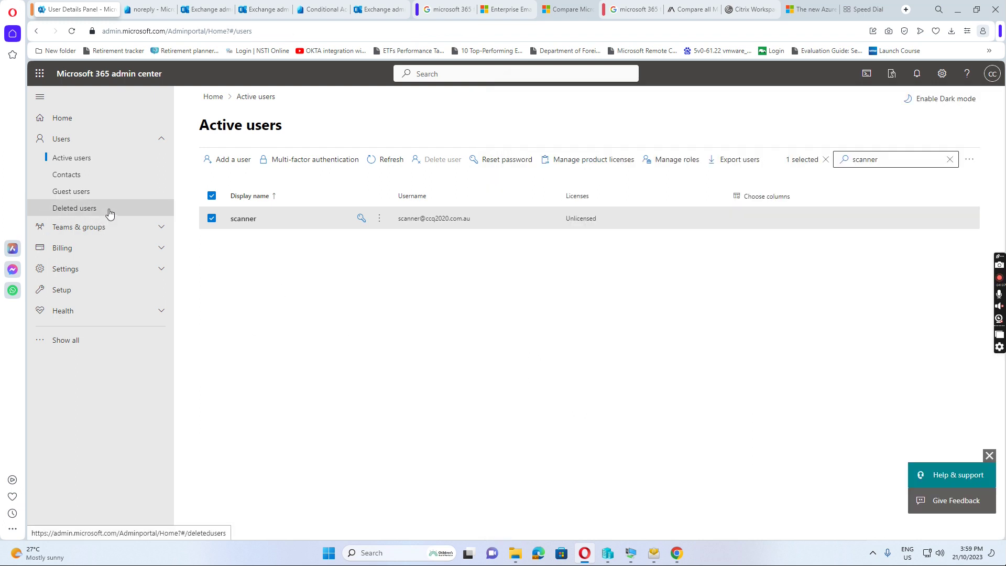
click(201, 11)
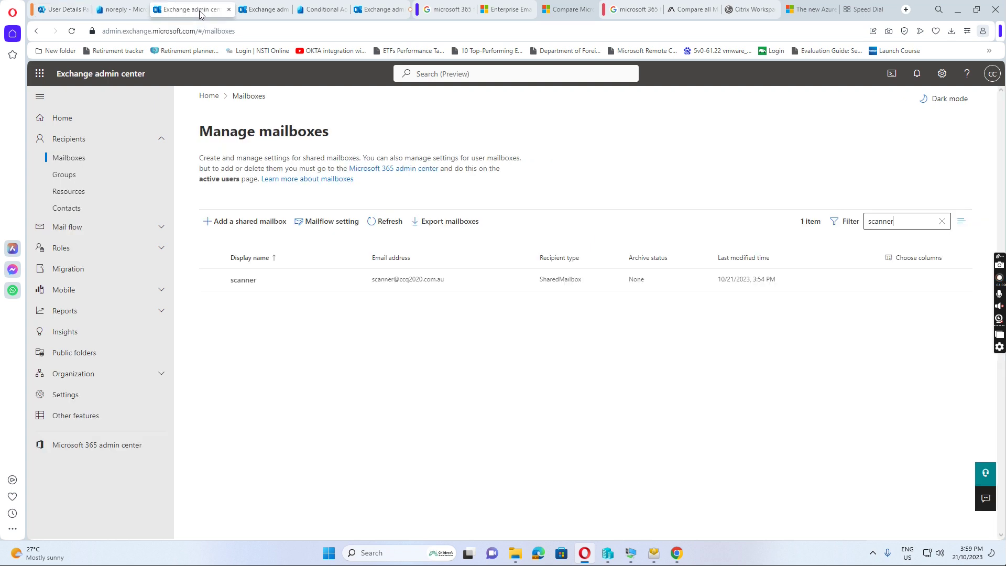
click(237, 281)
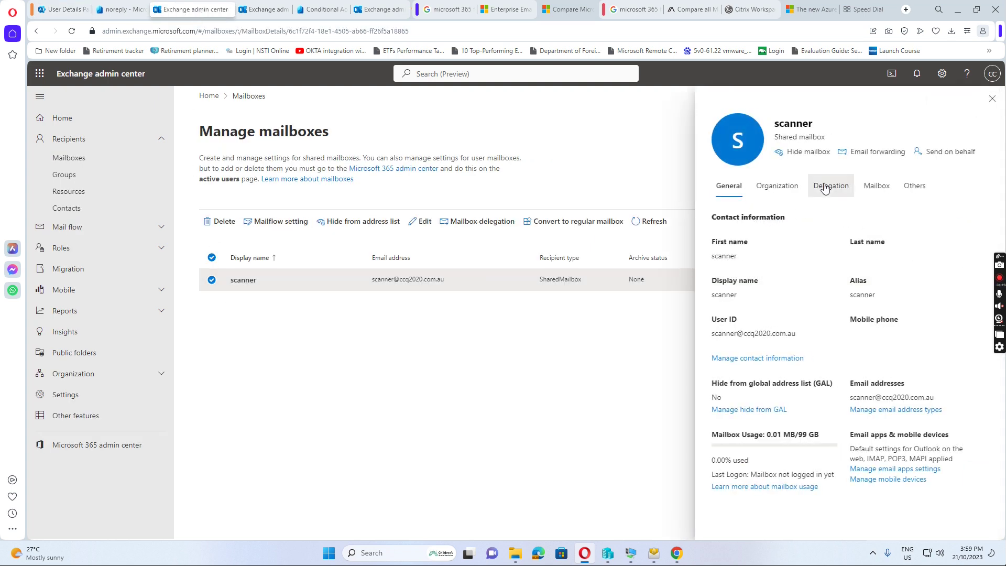
click(824, 187)
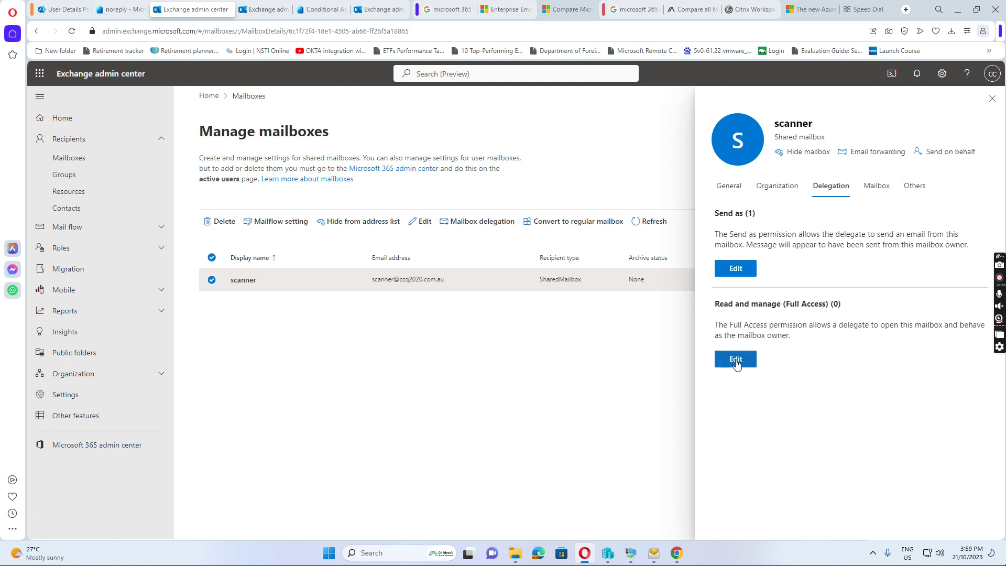
click(740, 273)
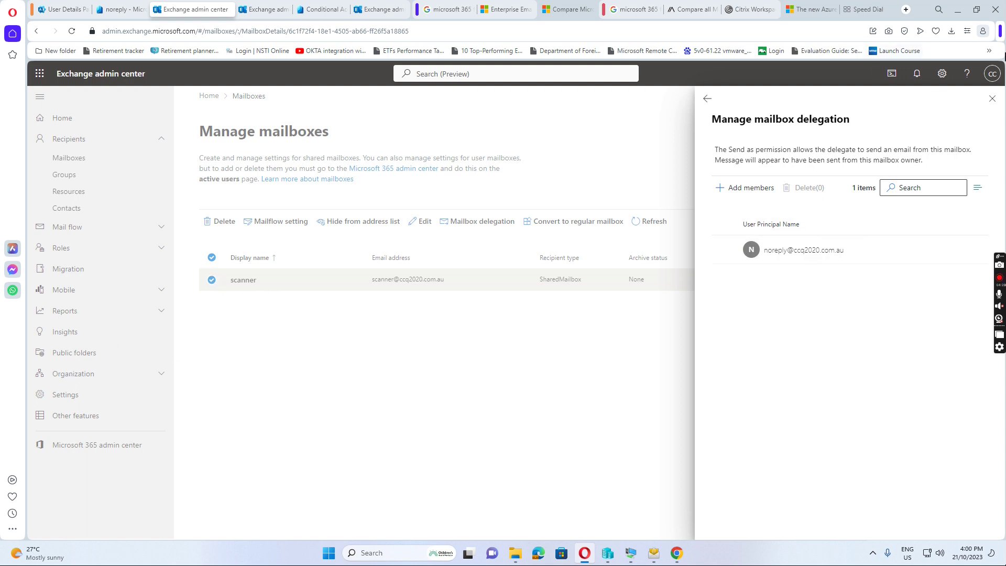
click(992, 99)
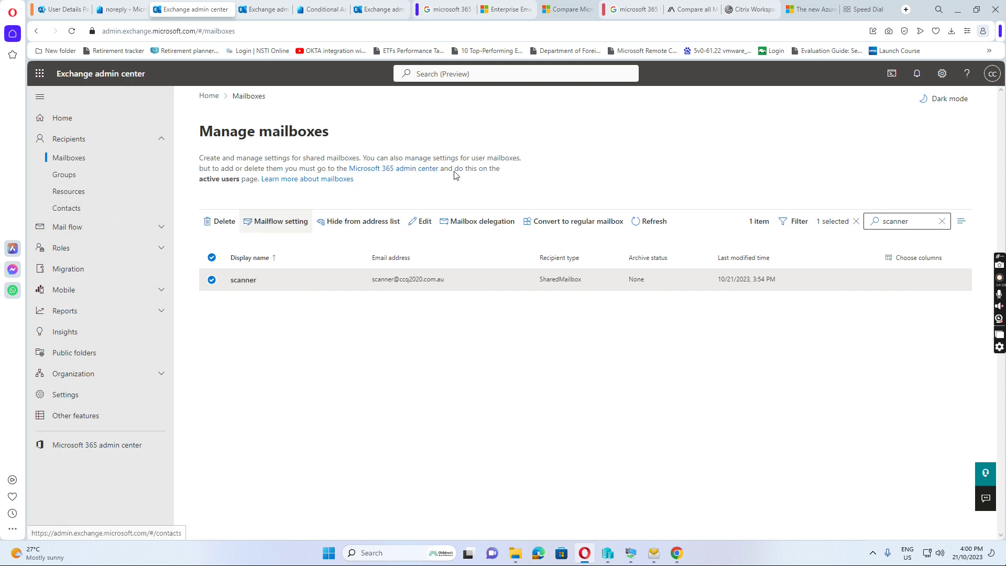
Search Active users for 'noreply'.
click(64, 14)
click(862, 161)
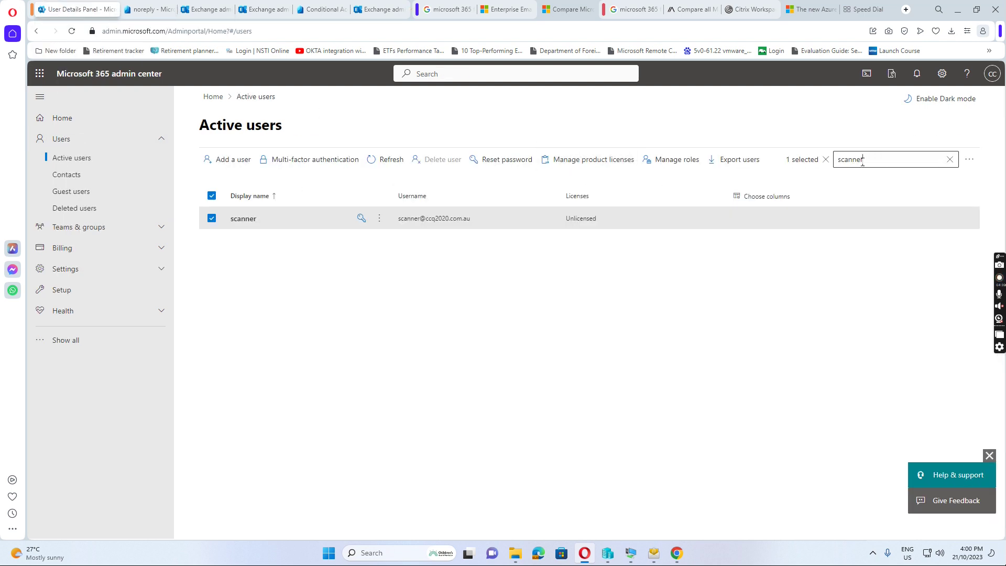
double_click(863, 160)
text(noreply)
key(Return)
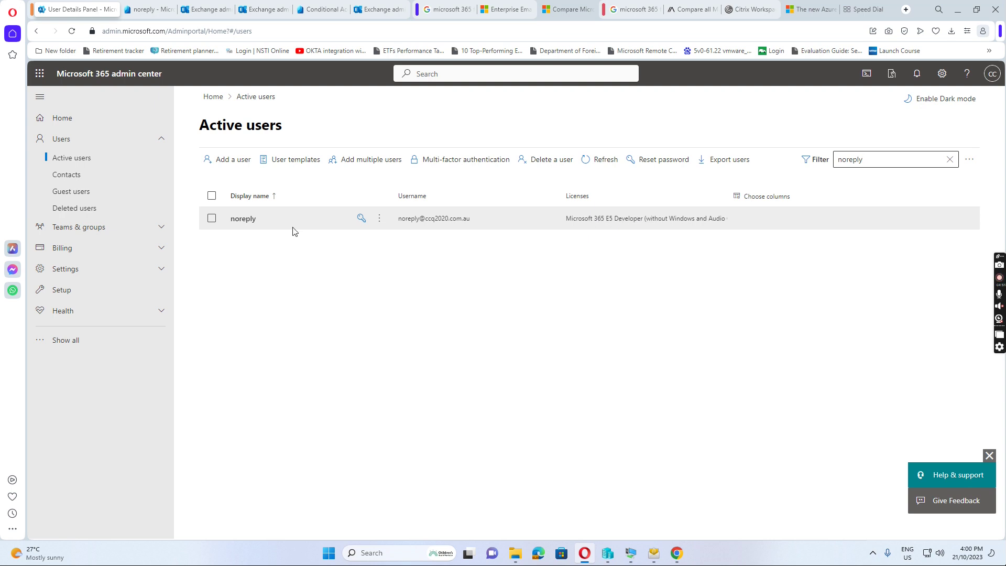
Confirm noreply's email apps, including Authenticated SMTP, are all enabled.
click(244, 222)
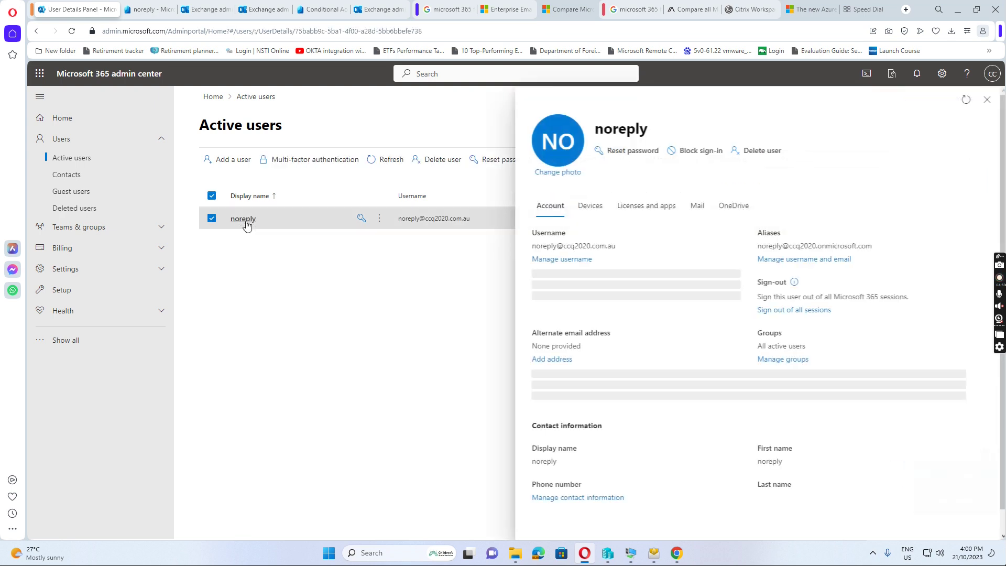
click(691, 208)
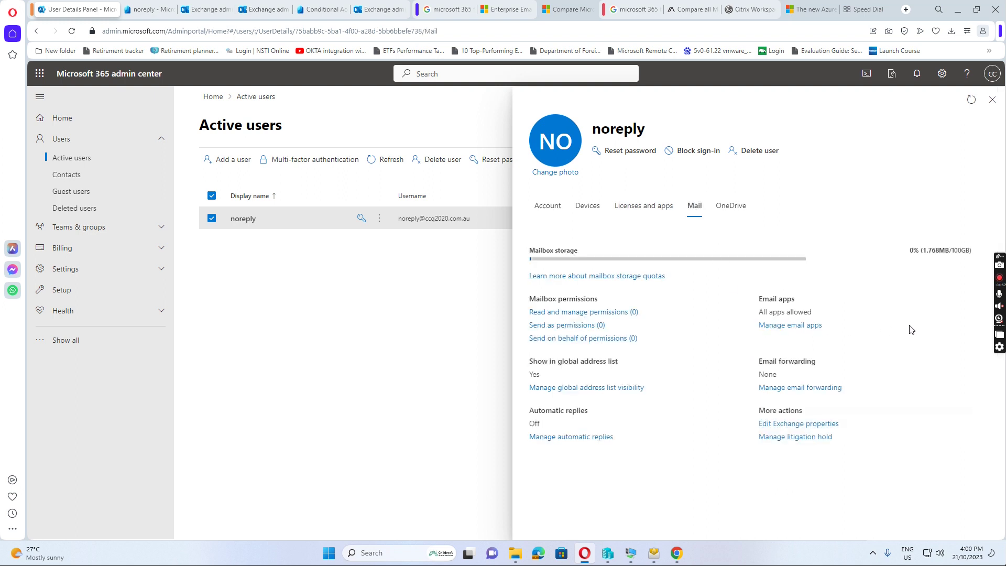
click(780, 326)
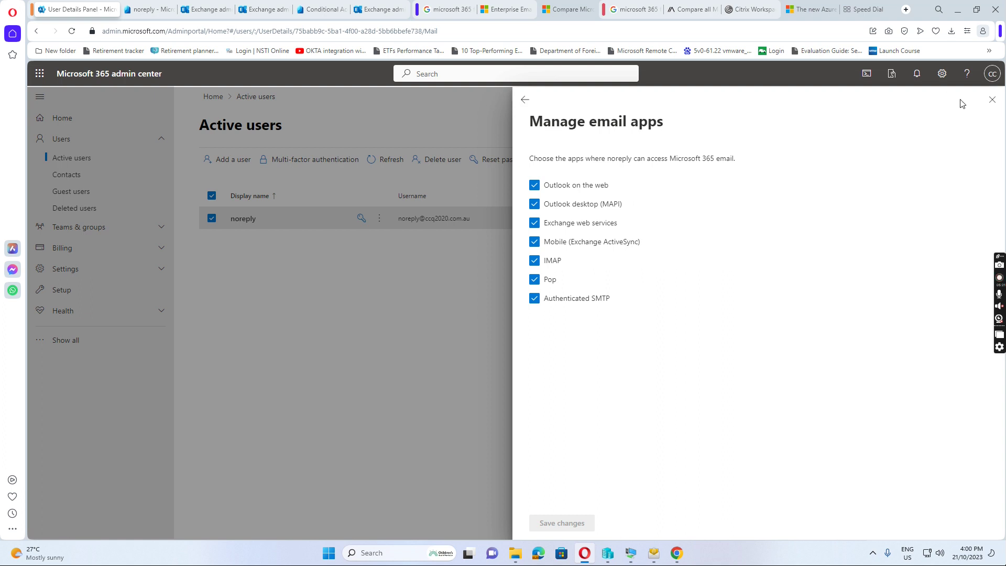
click(992, 100)
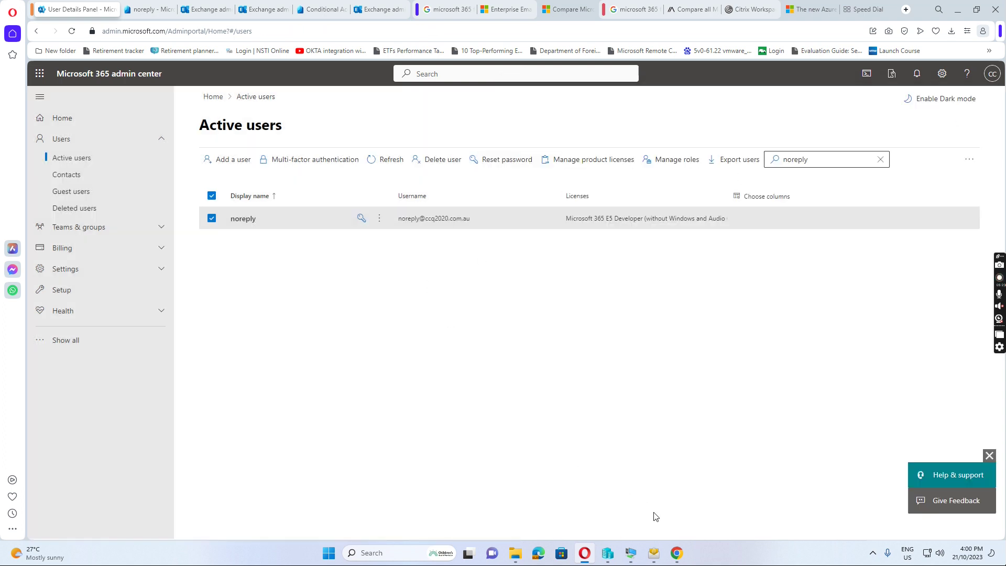
Run ipconfig in the server's PowerShell to confirm its IPv4 address is 192.168.1.60.
mouse_move(654, 553)
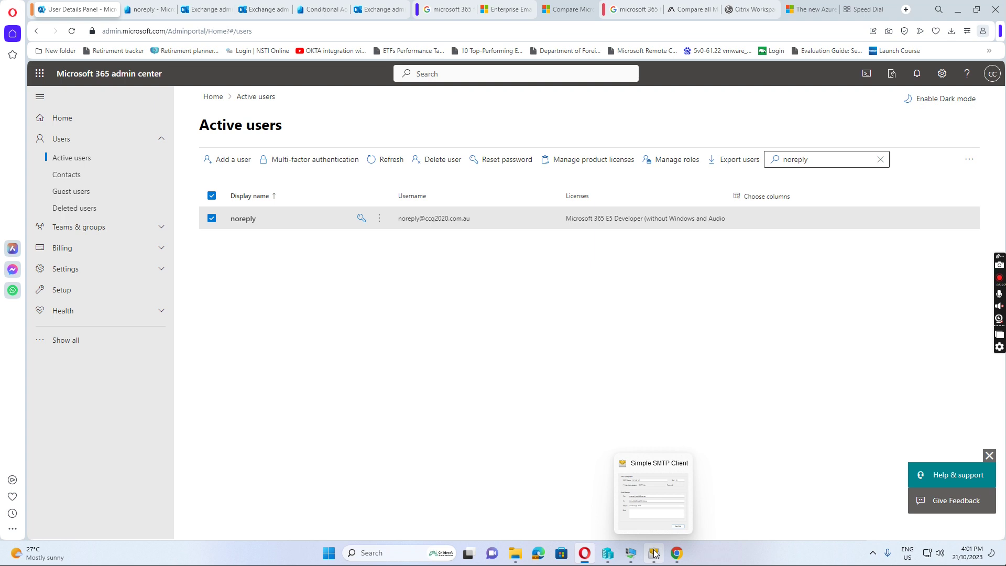
click(654, 554)
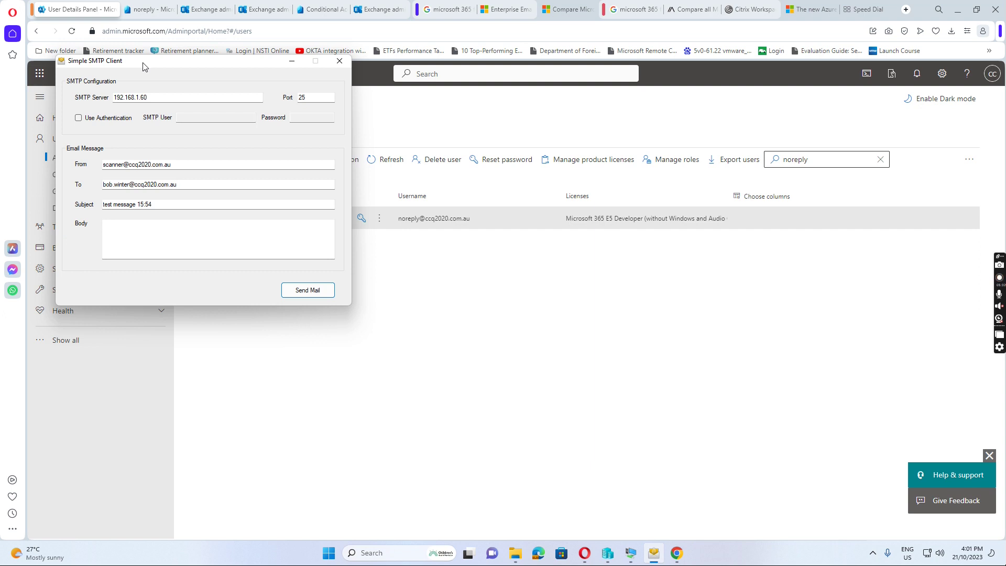
click(632, 553)
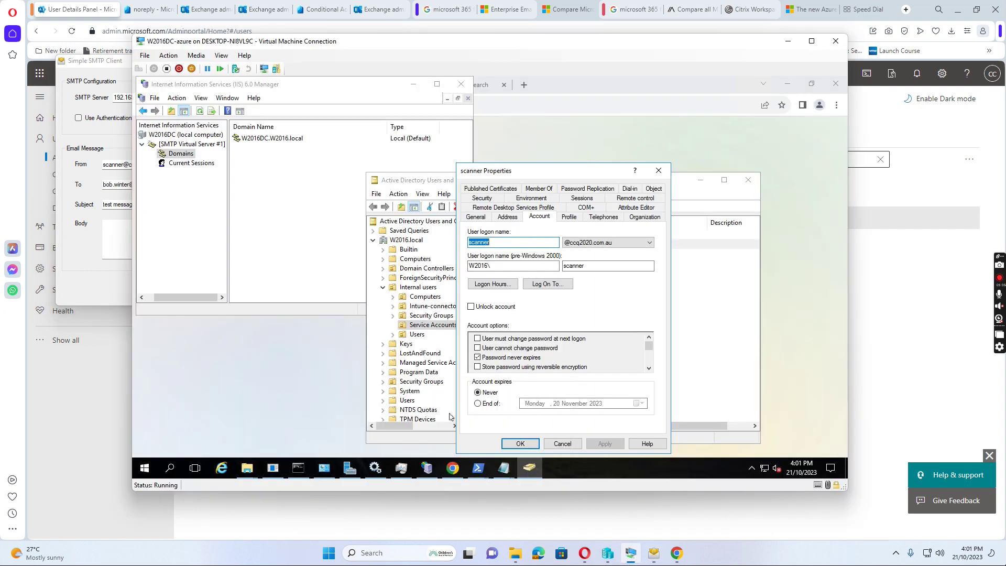
click(477, 467)
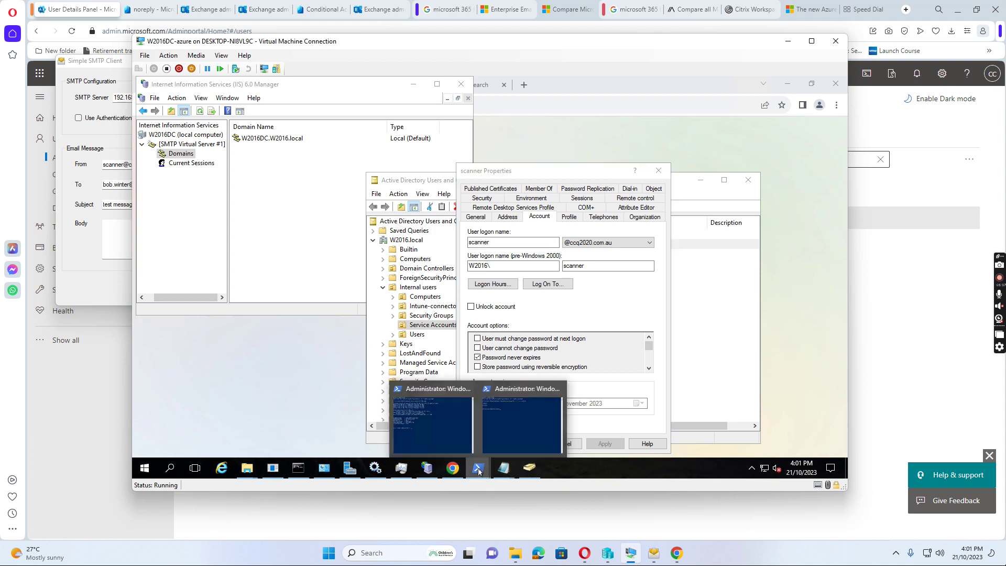
click(506, 429)
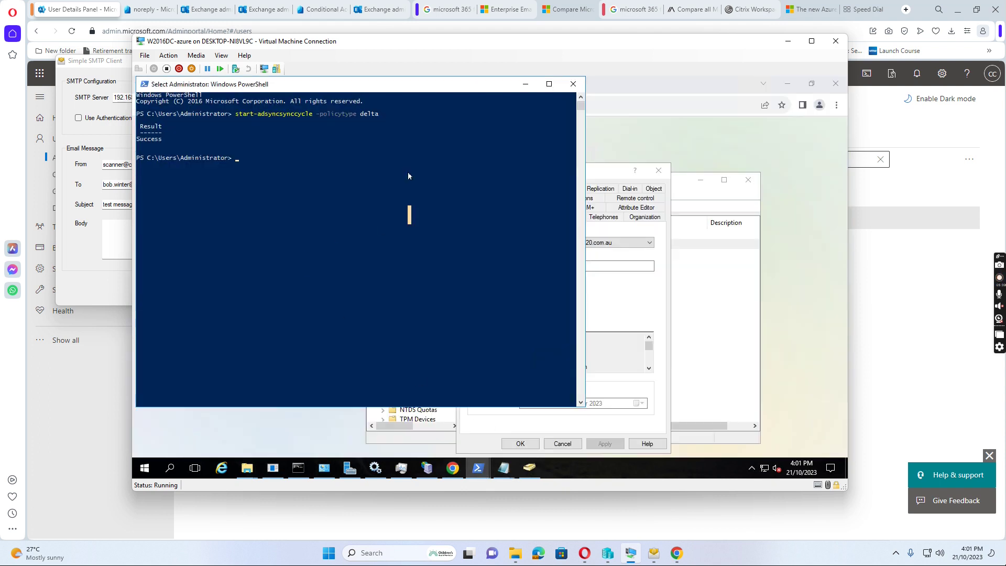
text(ipconfig)
key(Return)
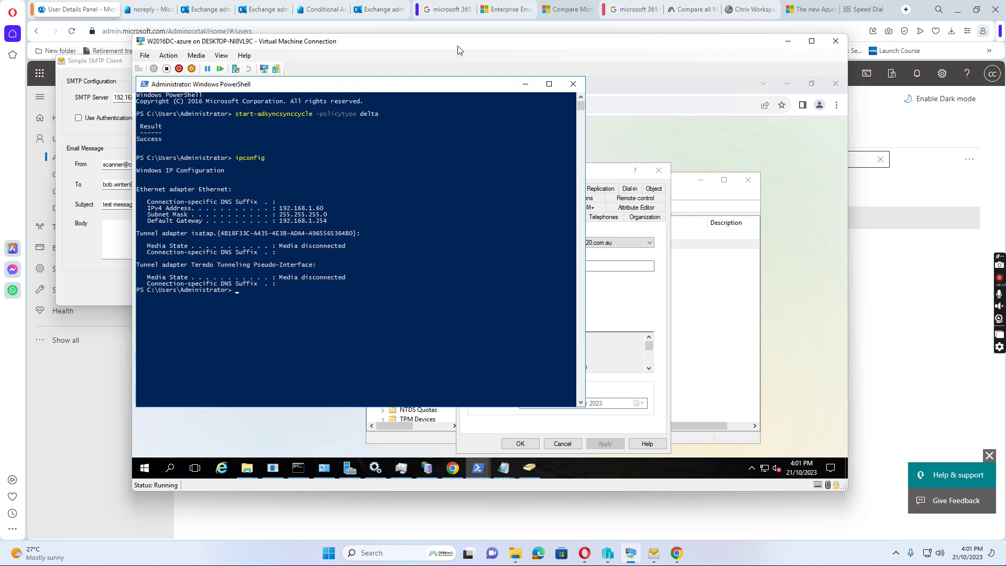
drag(457, 48, 645, 185)
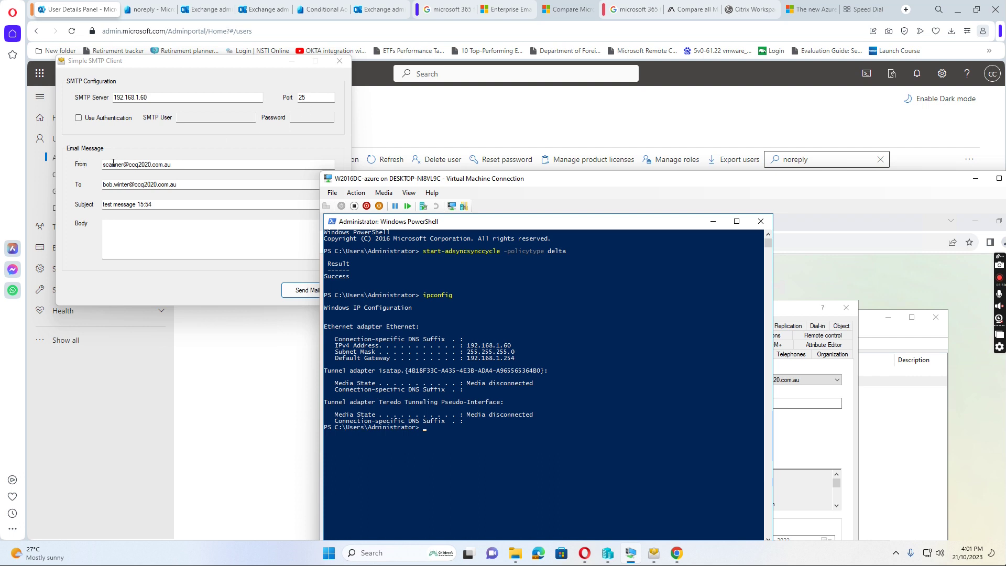
Send a test email with subject 'test message-16:01' and body 'This is a test email'.
click(207, 166)
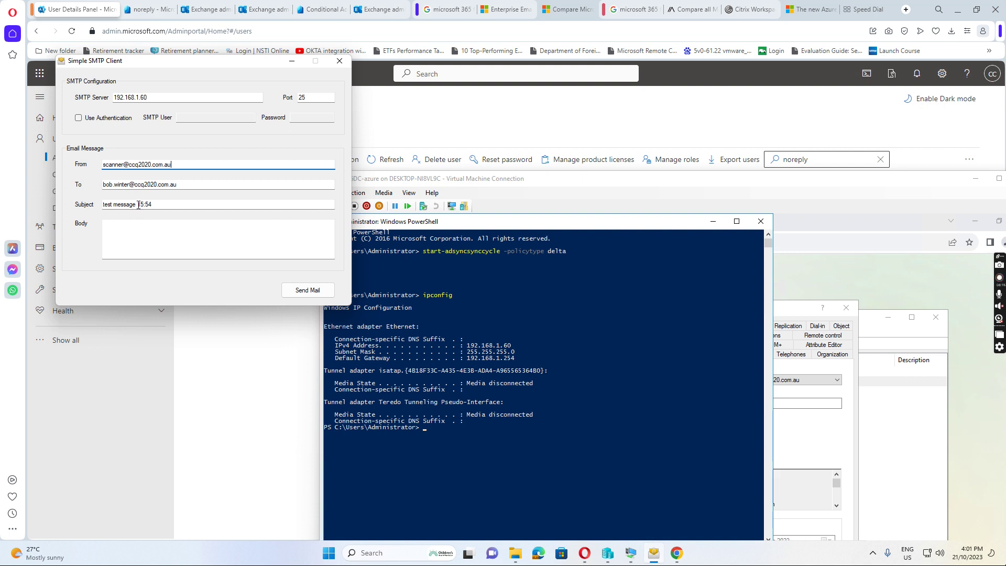
drag(137, 204, 173, 205)
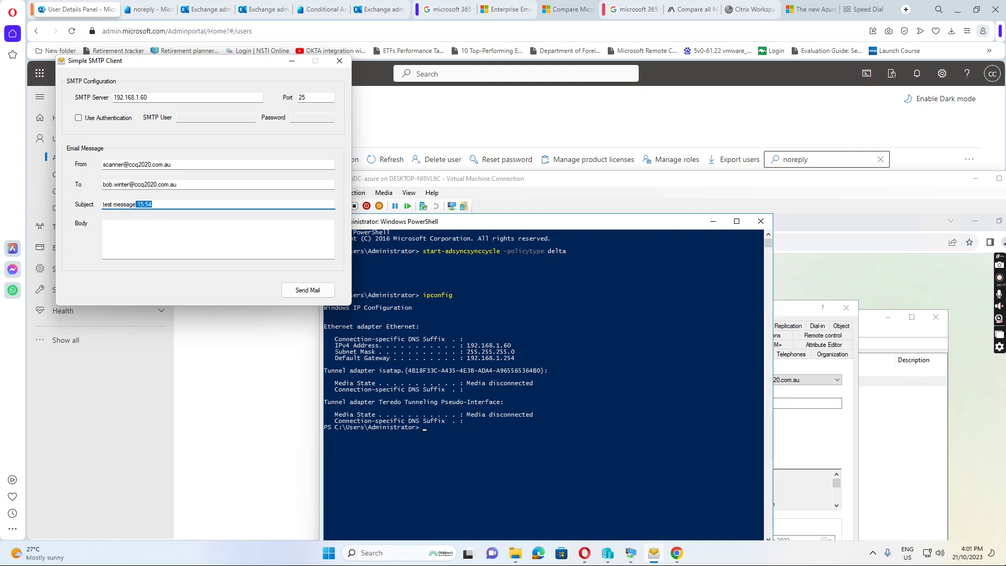
text(-16)
click(146, 244)
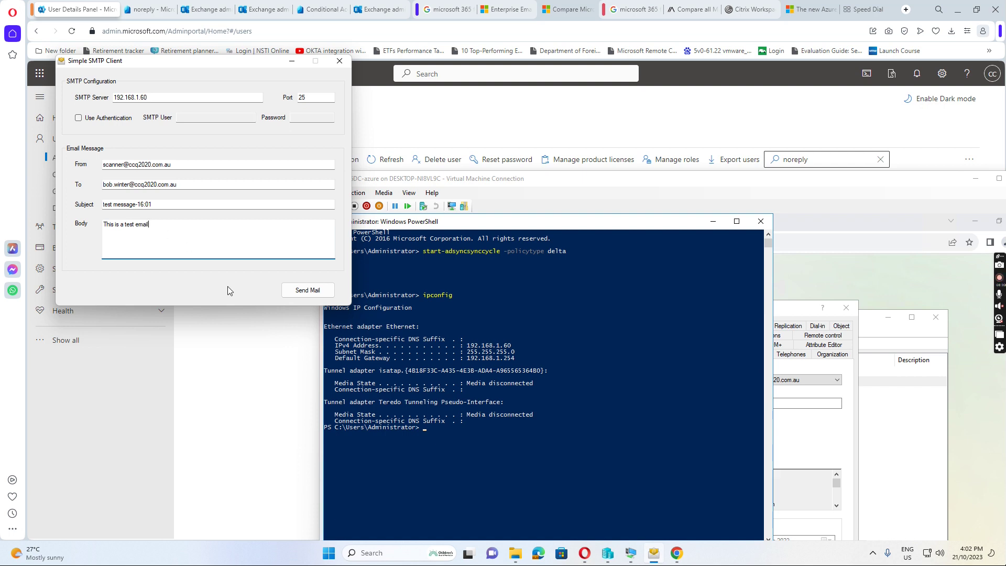
click(303, 295)
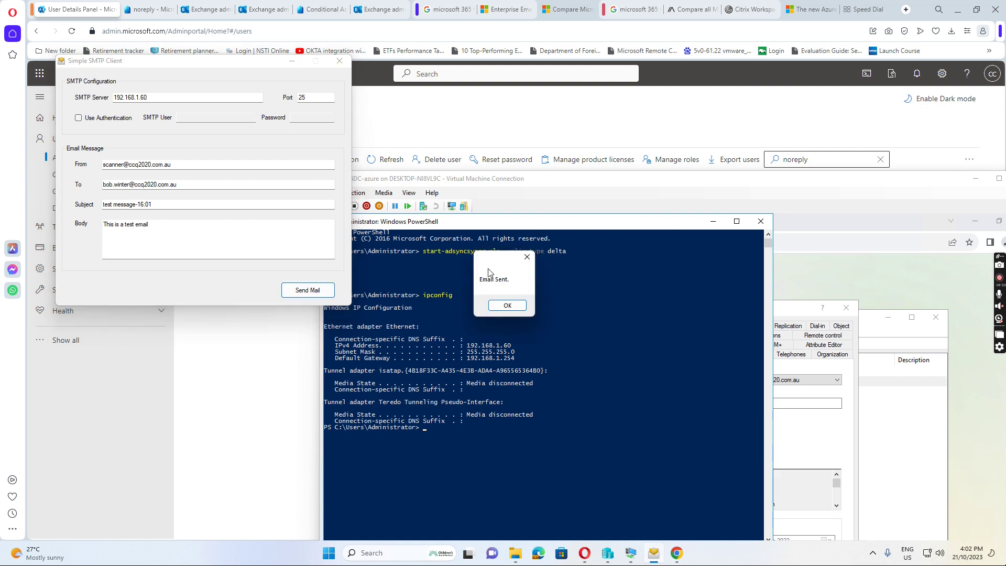
click(508, 305)
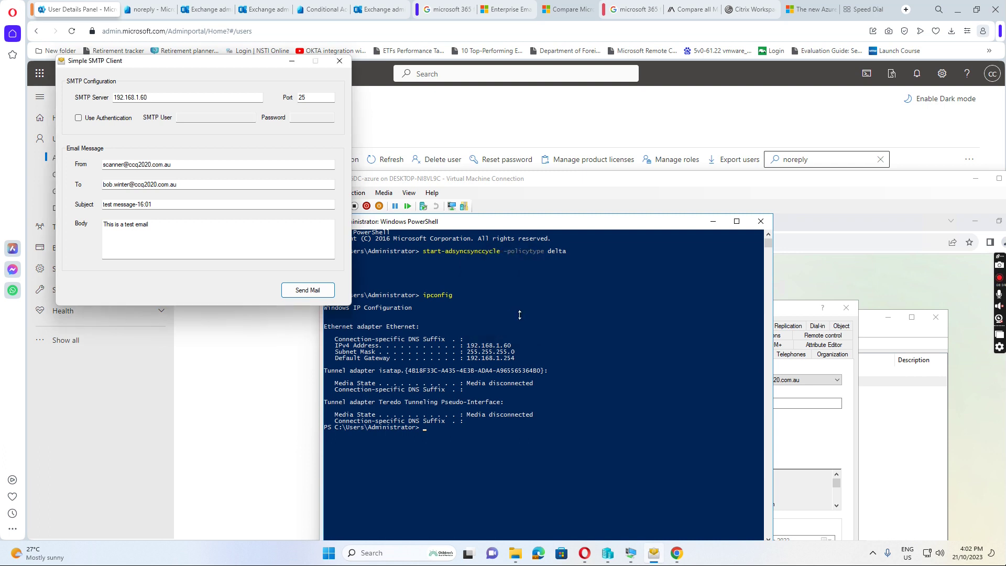
click(677, 554)
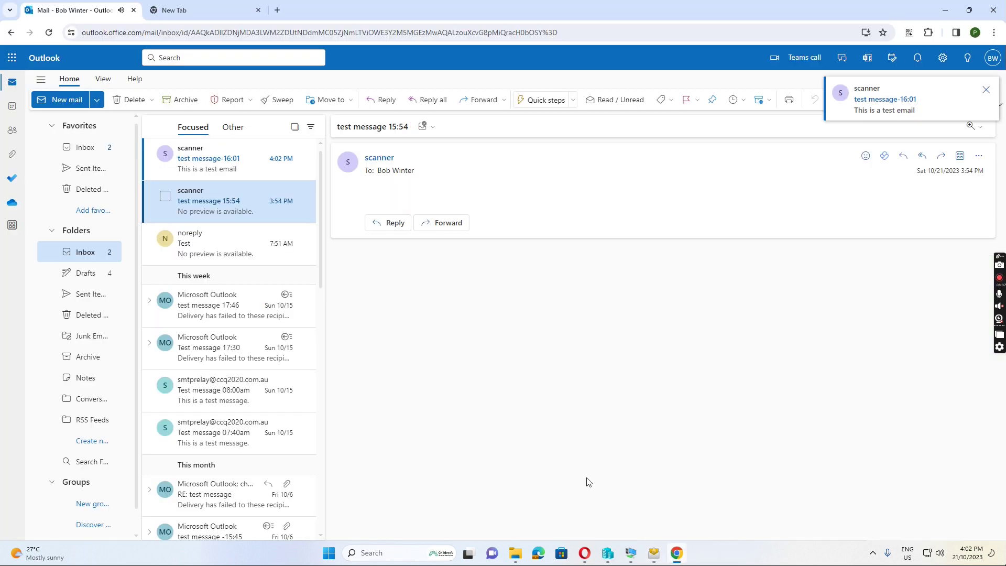
Open the newly arrived 'test message-16:01' email in the Outlook inbox.
click(186, 152)
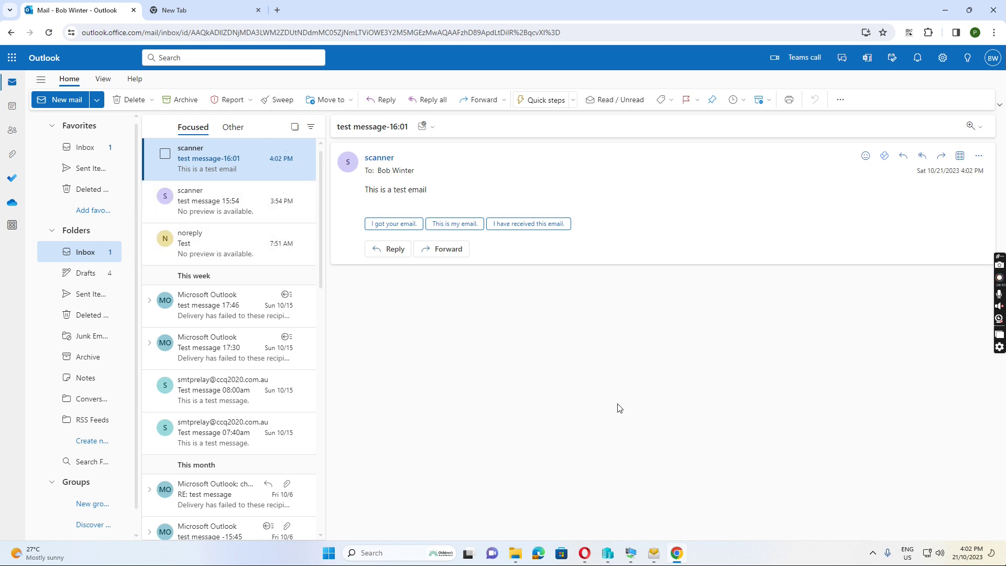
Close the scanner Properties and ADUC windows, then view SMTP Virtual Server #1 in IIS Manager.
mouse_move(632, 554)
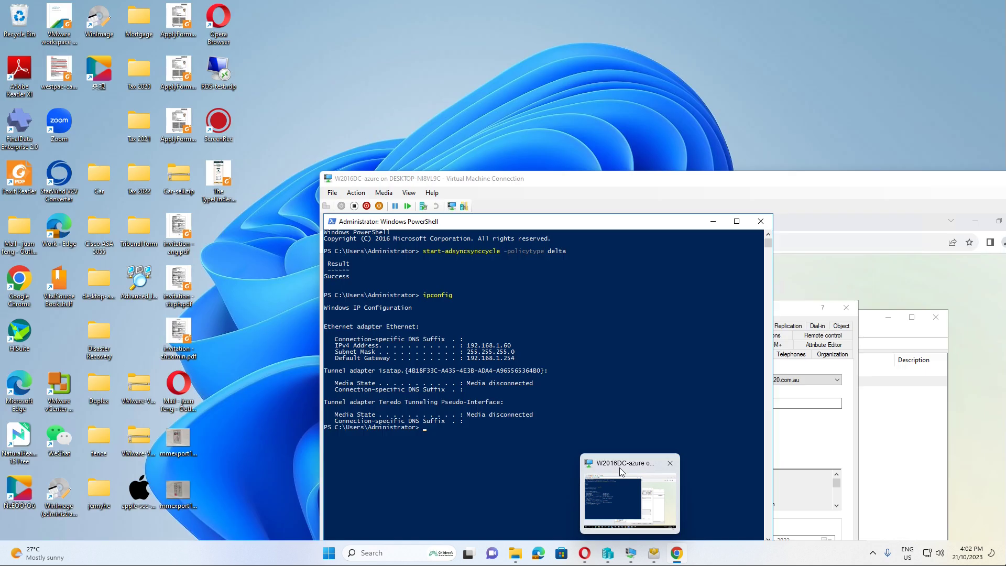
click(619, 467)
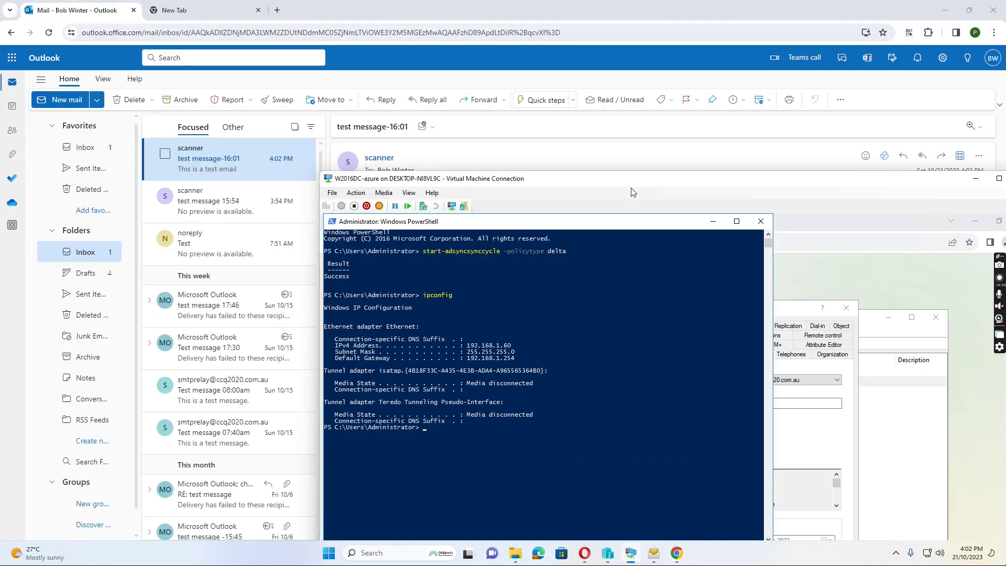
drag(632, 192, 383, 58)
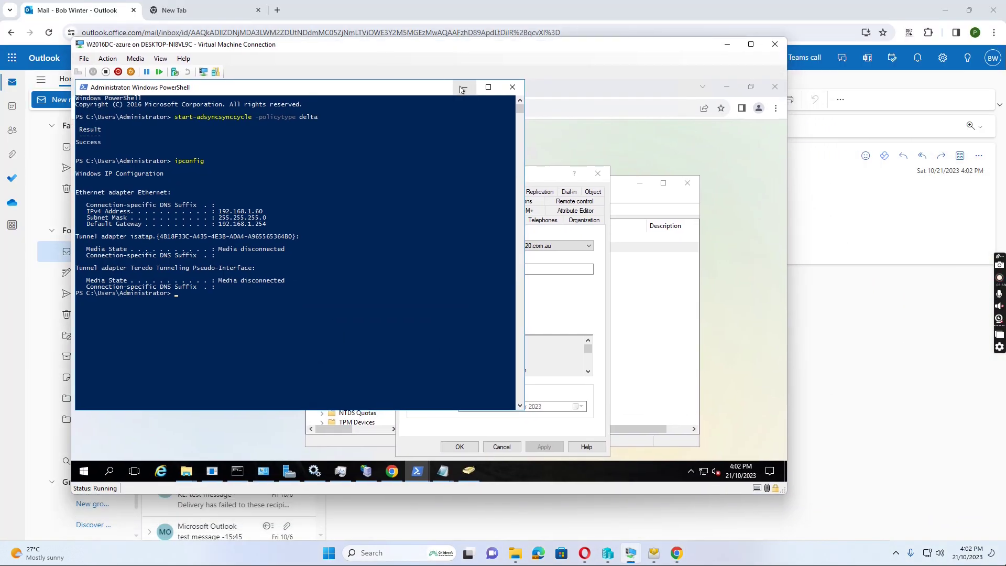
click(462, 88)
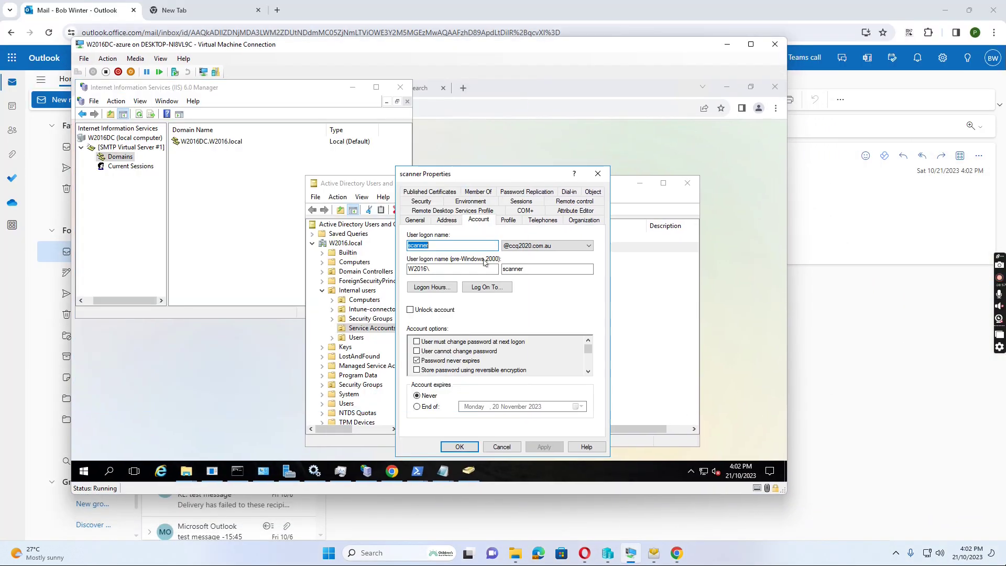
click(598, 173)
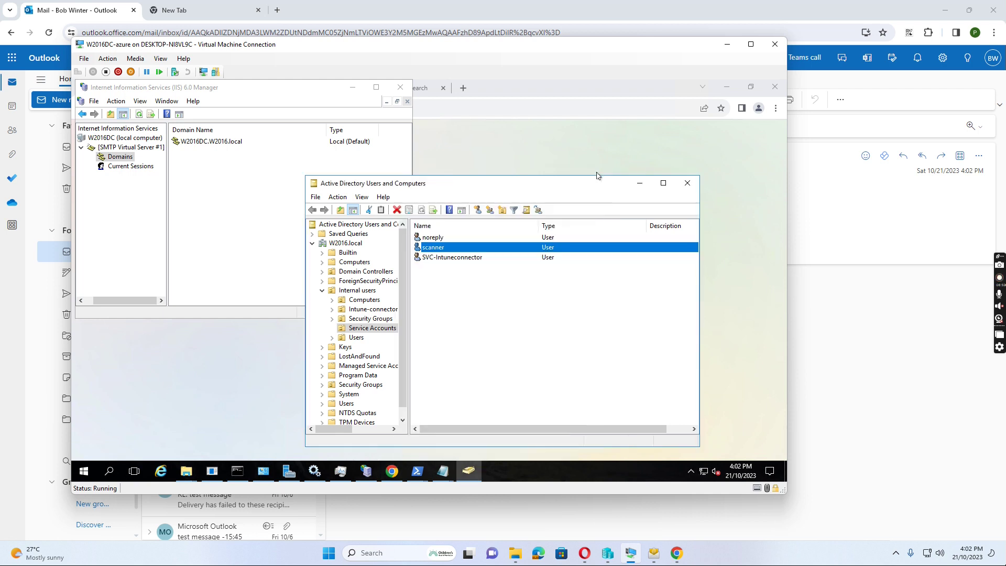
click(683, 185)
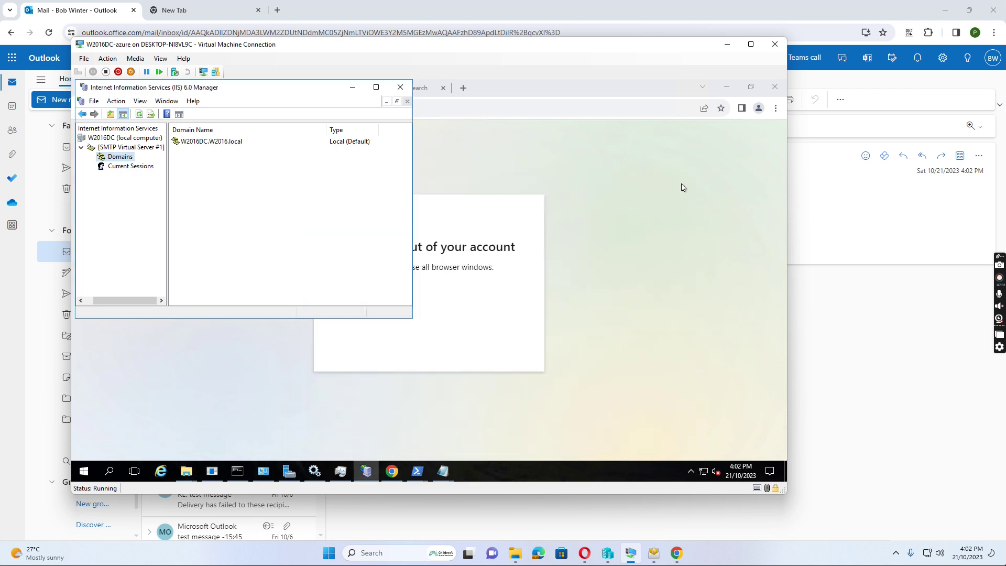
click(121, 148)
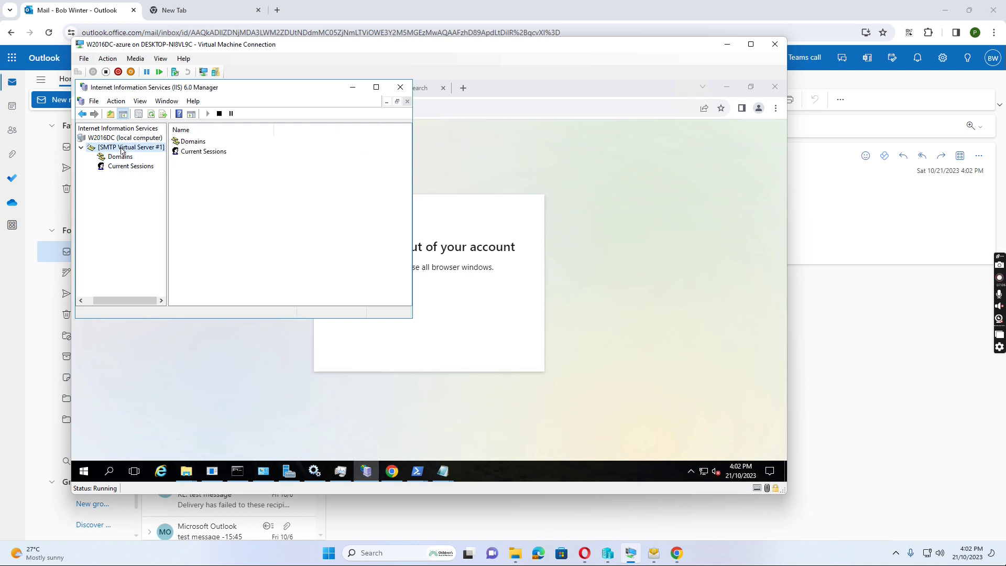
click(187, 471)
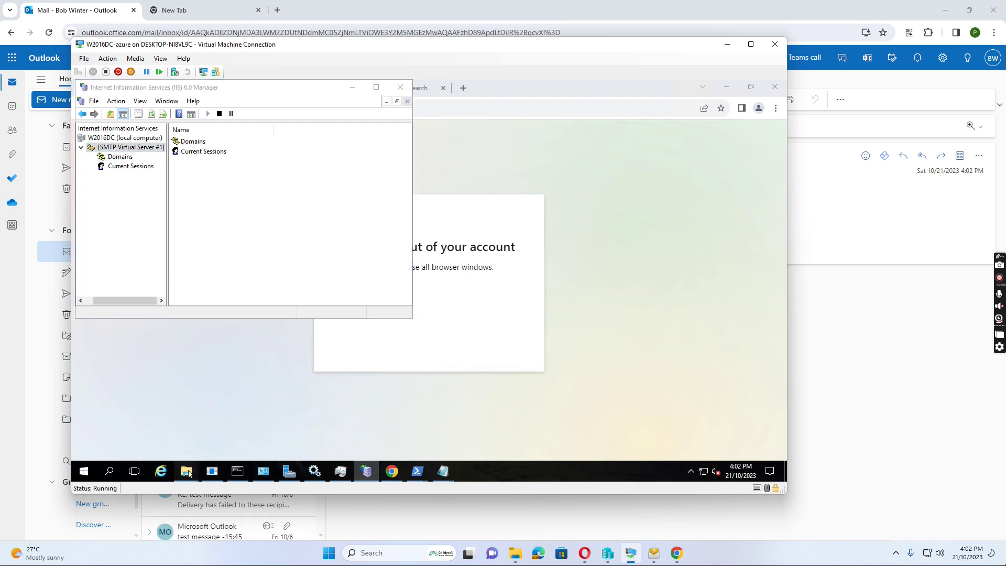
click(124, 388)
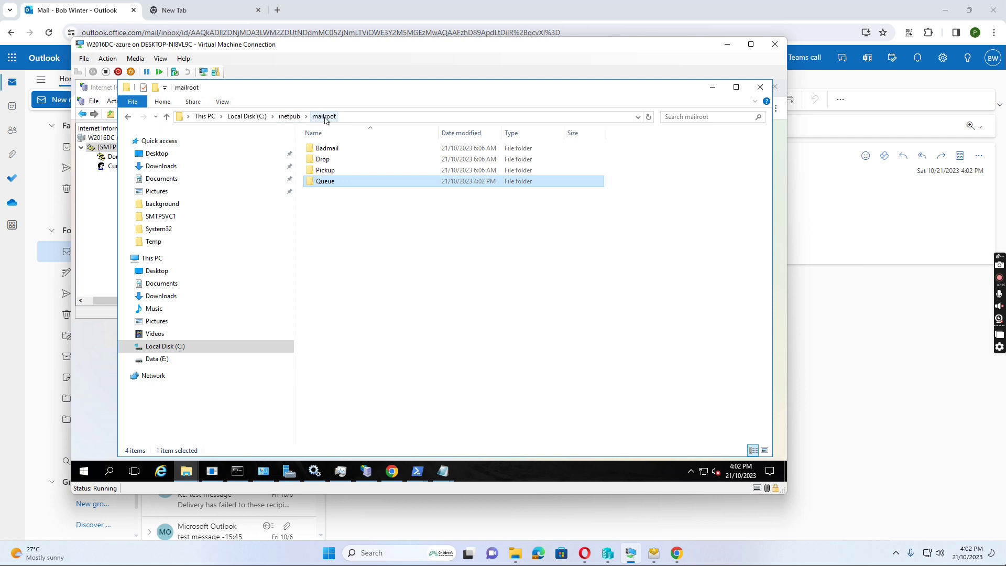
Open the mailroot Queue folder and sort its 15 EML files by date, newest first.
double_click(321, 182)
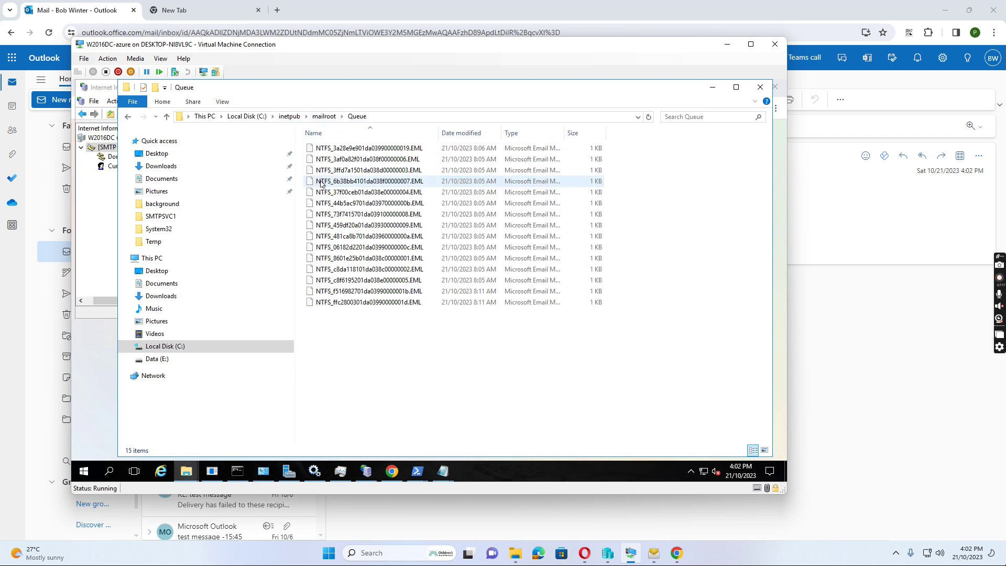
click(390, 149)
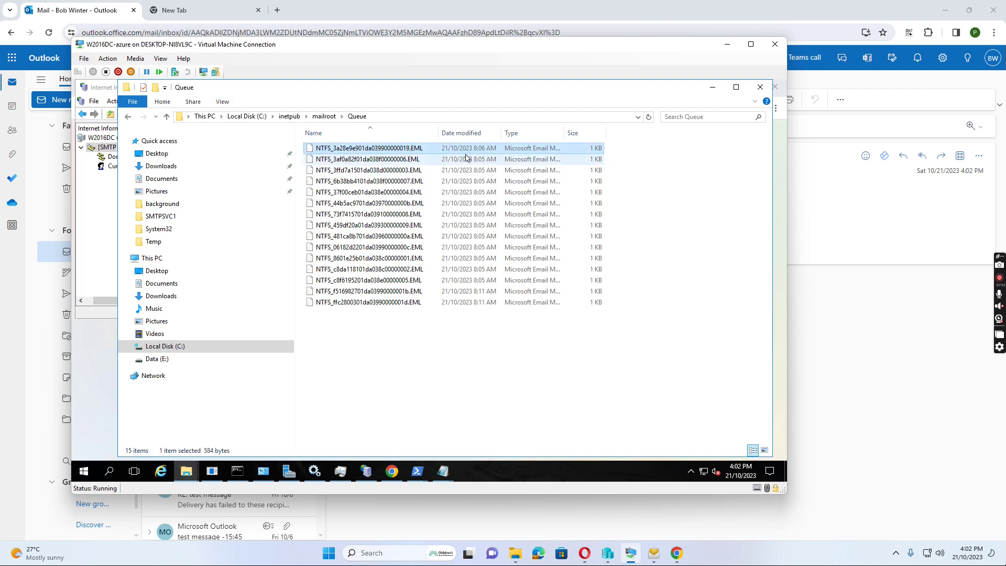
click(475, 134)
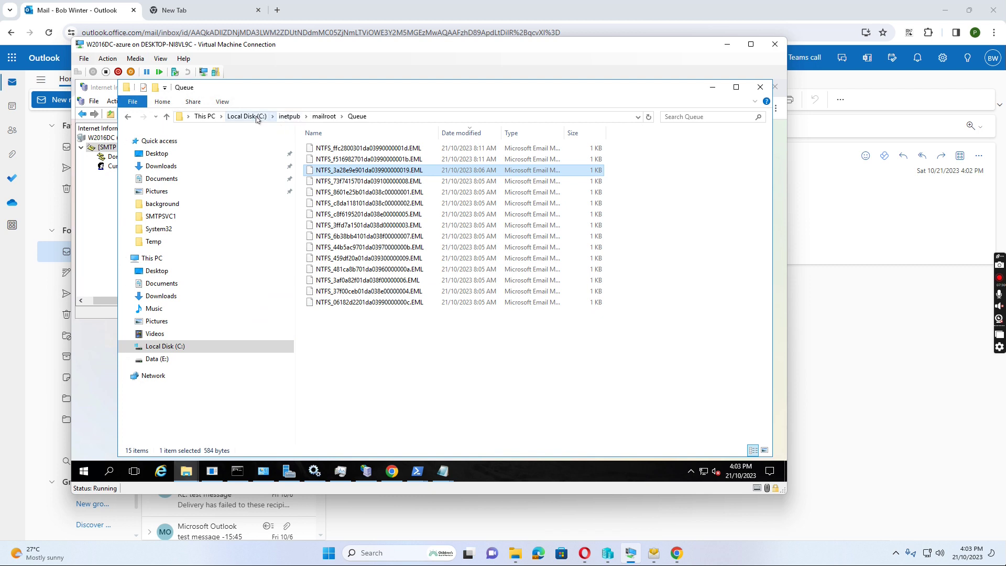
Browse from the C: drive root into Windows\System32.
click(248, 116)
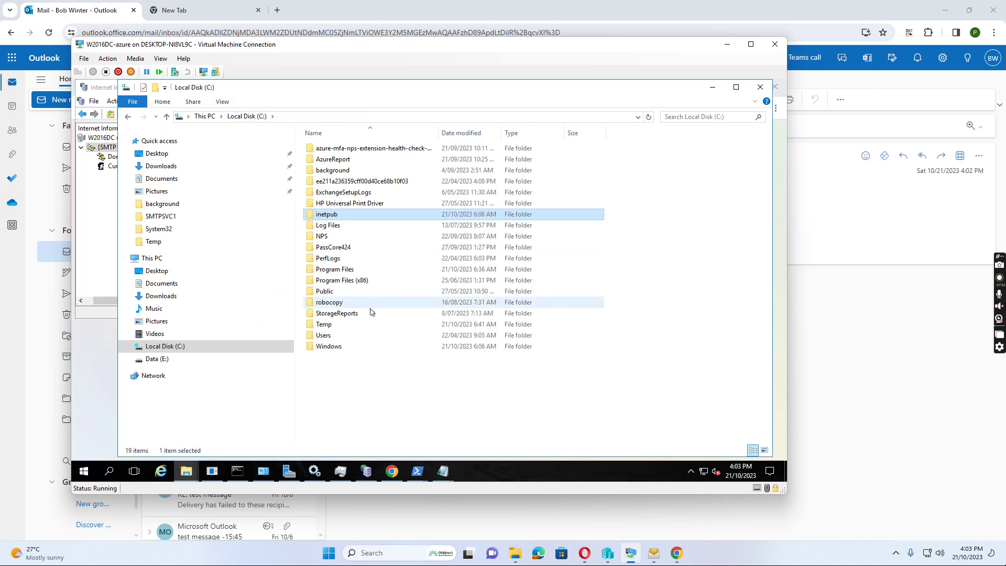
double_click(329, 347)
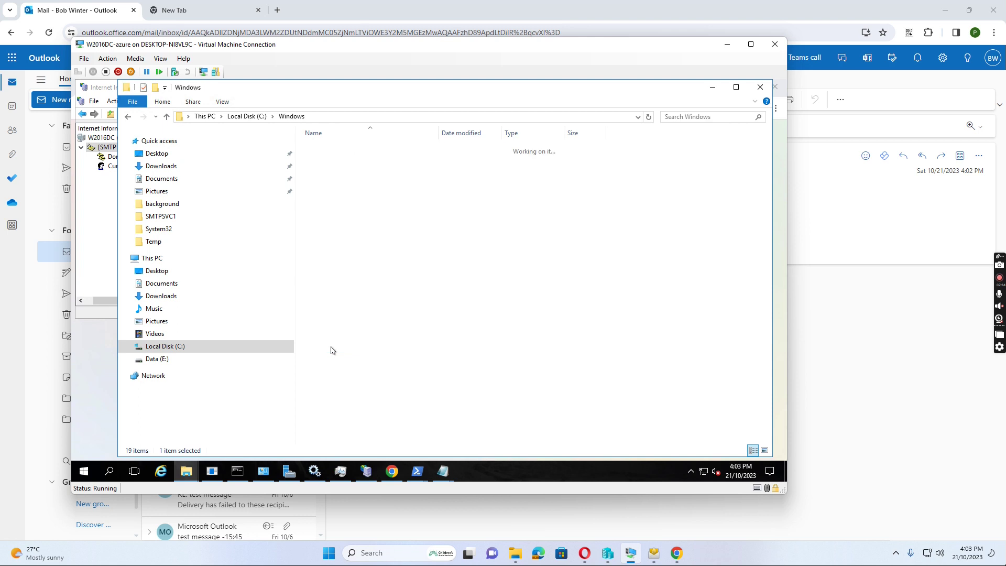
scroll(336, 320, down, 3)
scroll(337, 317, down, 14)
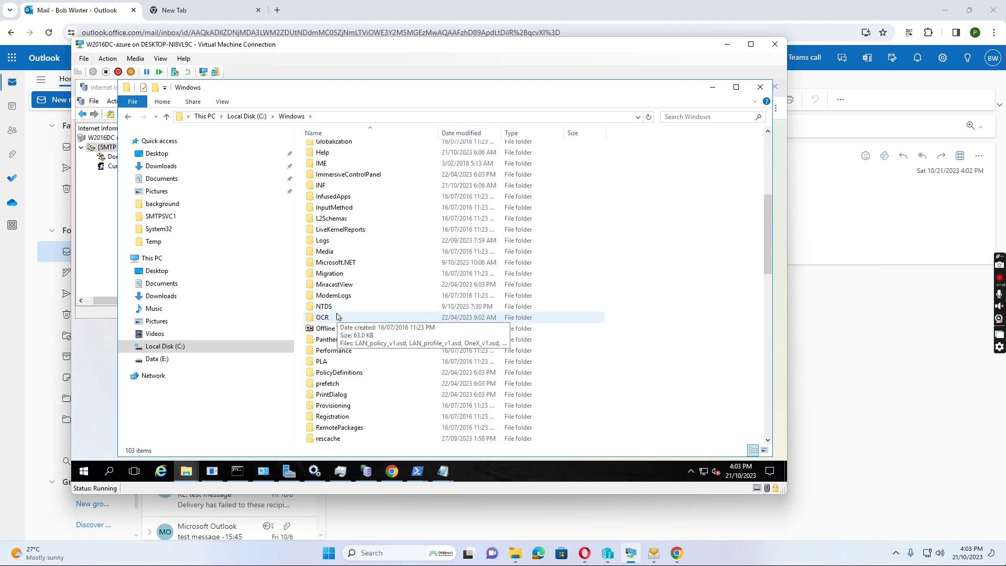
scroll(336, 314, down, 1)
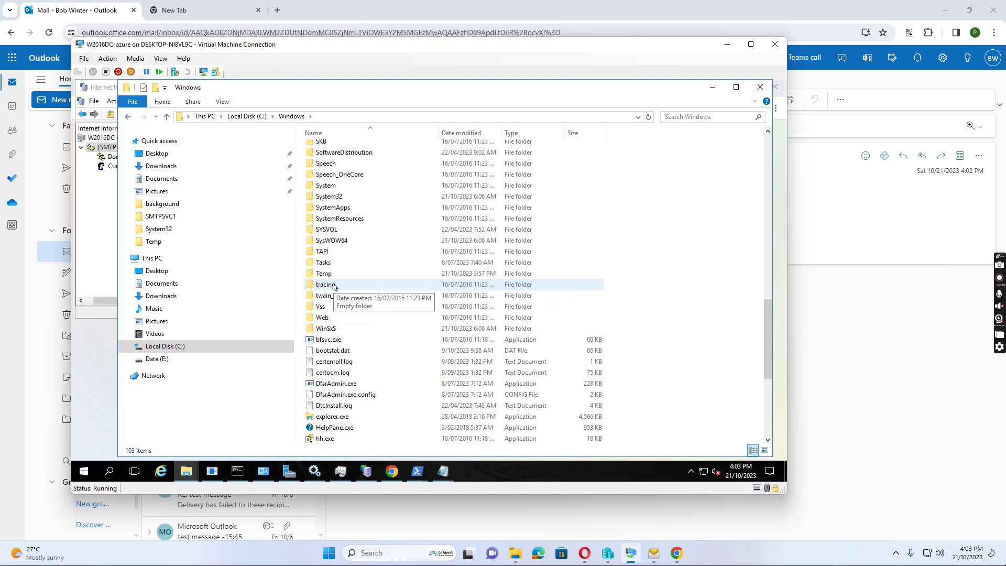
double_click(330, 197)
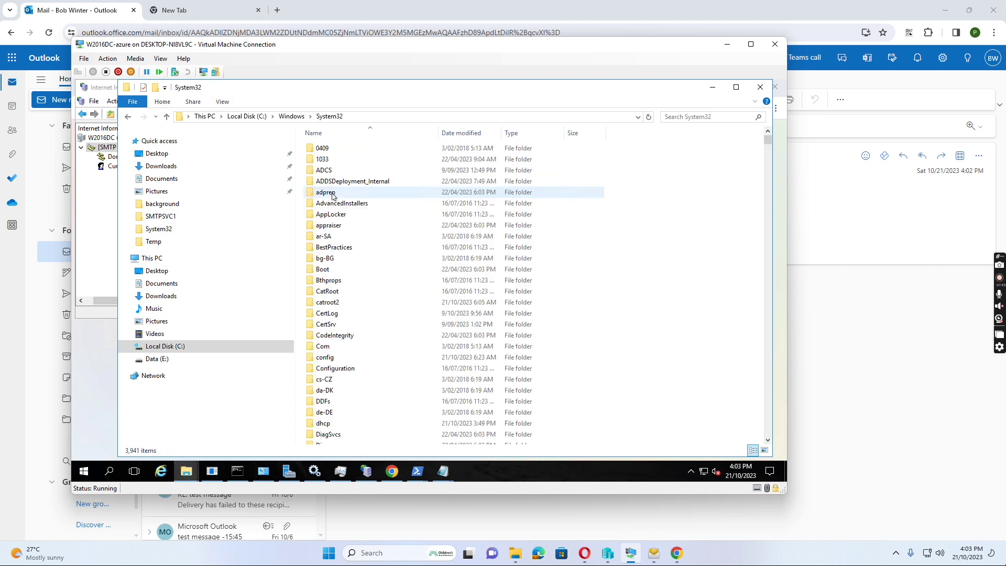
Open LogFiles\SMTPSVC1 and select the newest log, ex231021.log.
scroll(344, 250, down, 4)
scroll(344, 250, down, 9)
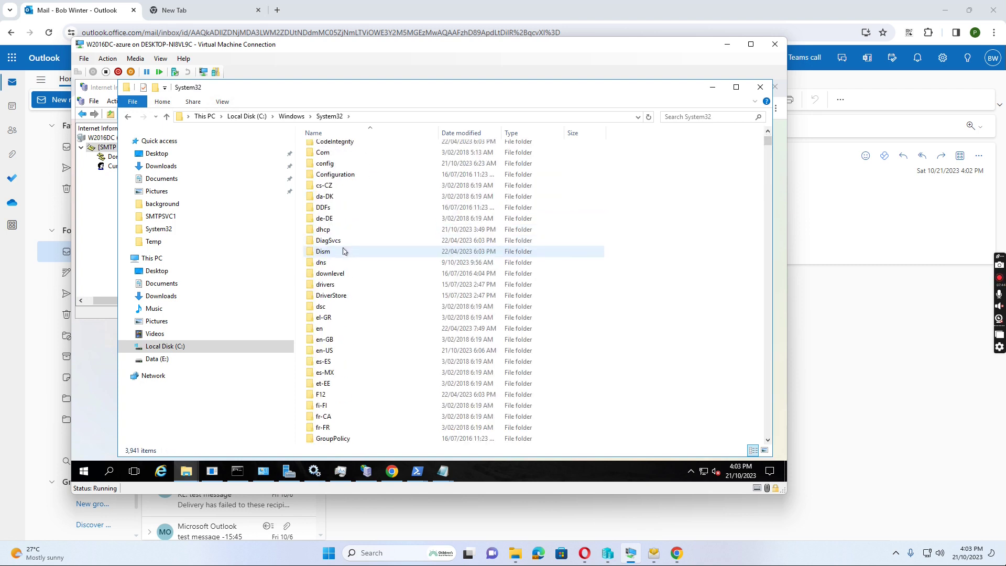
scroll(342, 261, down, 4)
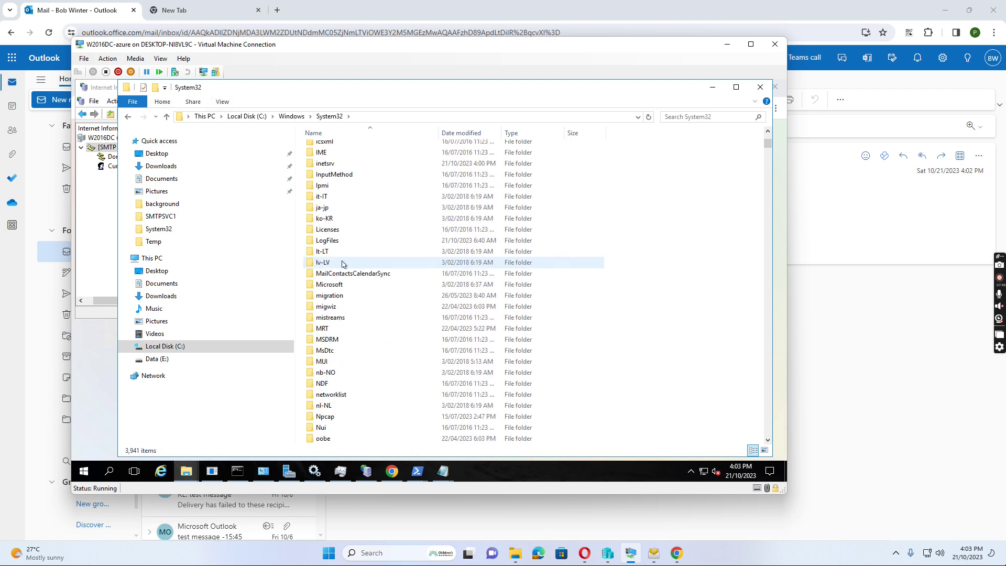
double_click(330, 243)
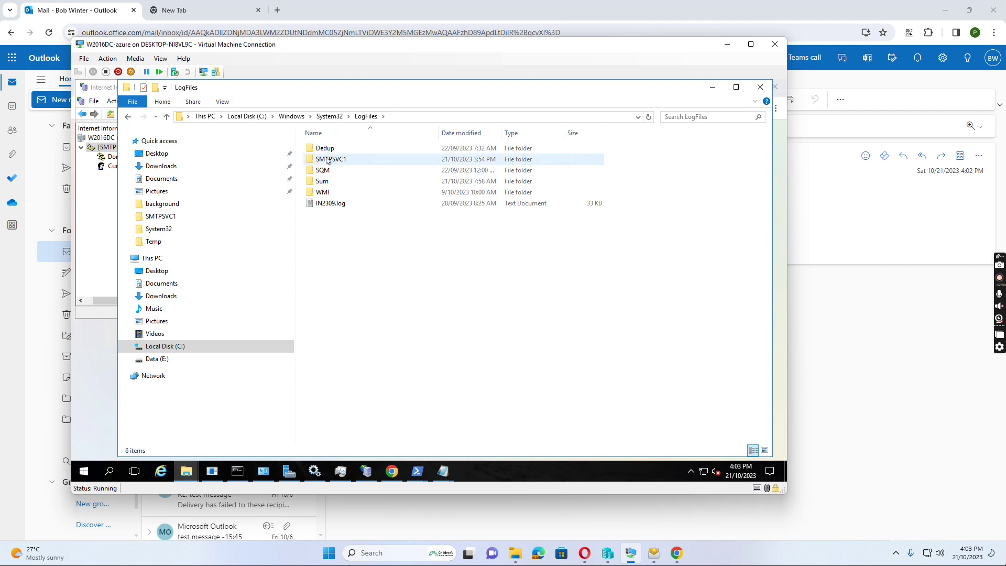
mouse_move(327, 160)
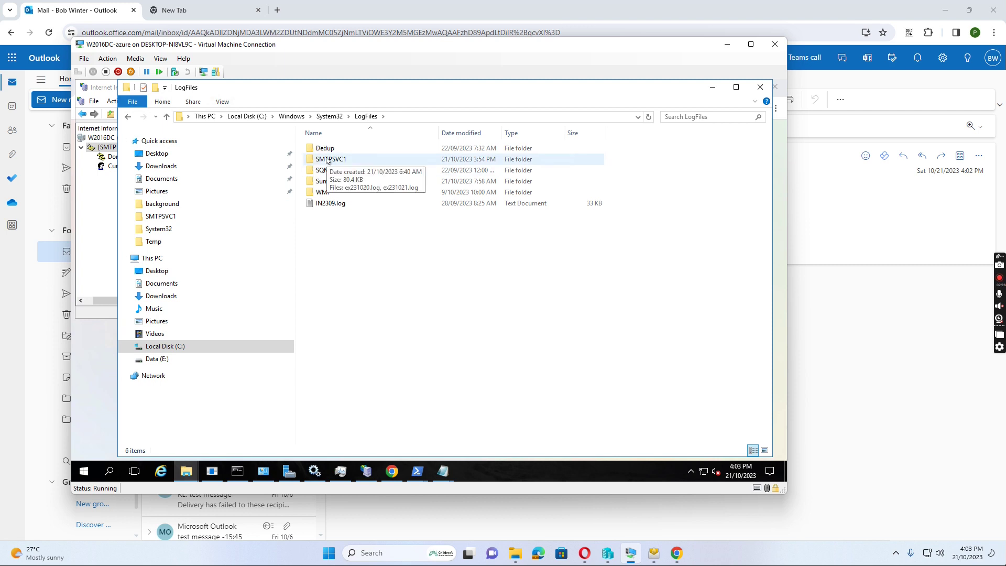
double_click(327, 160)
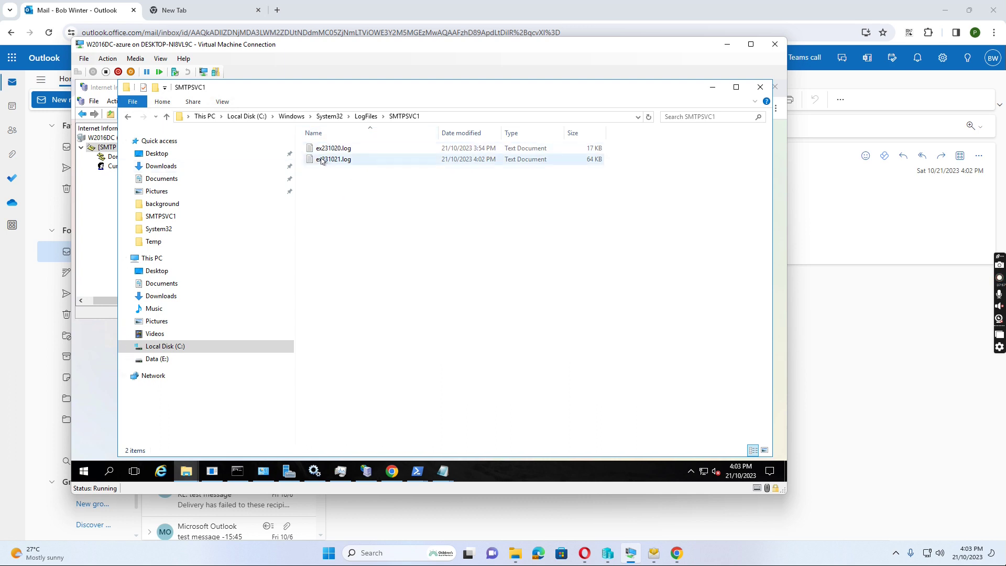
click(477, 160)
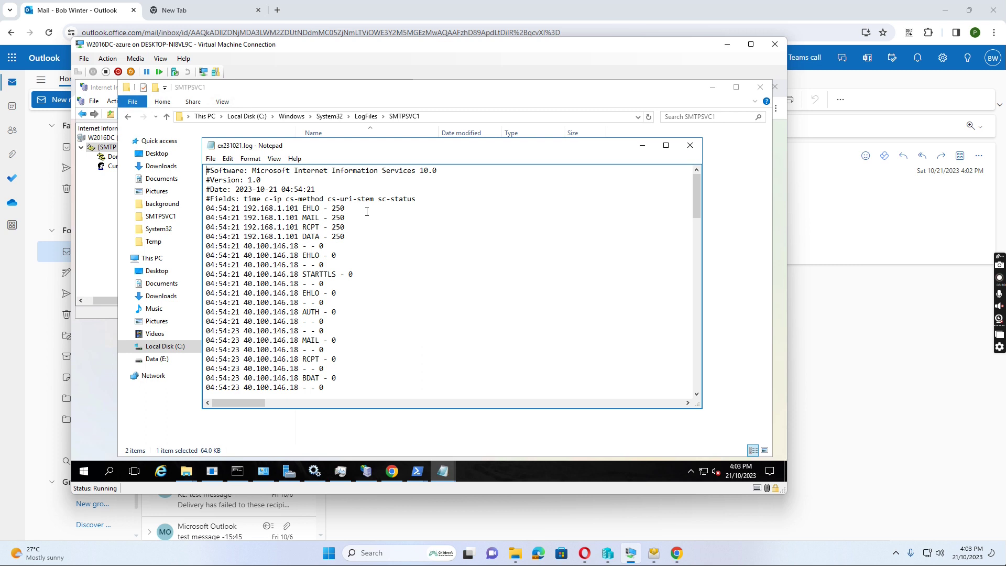
Review the relay session entries in ex231021.log and move Notepad aside.
scroll(367, 211, down, 6)
scroll(385, 215, down, 8)
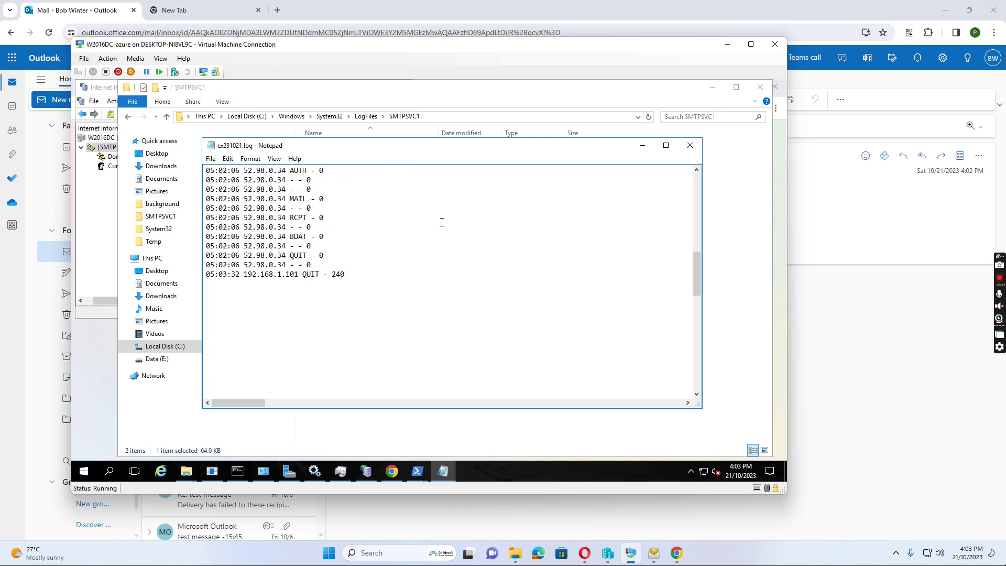
scroll(469, 252, up, 10)
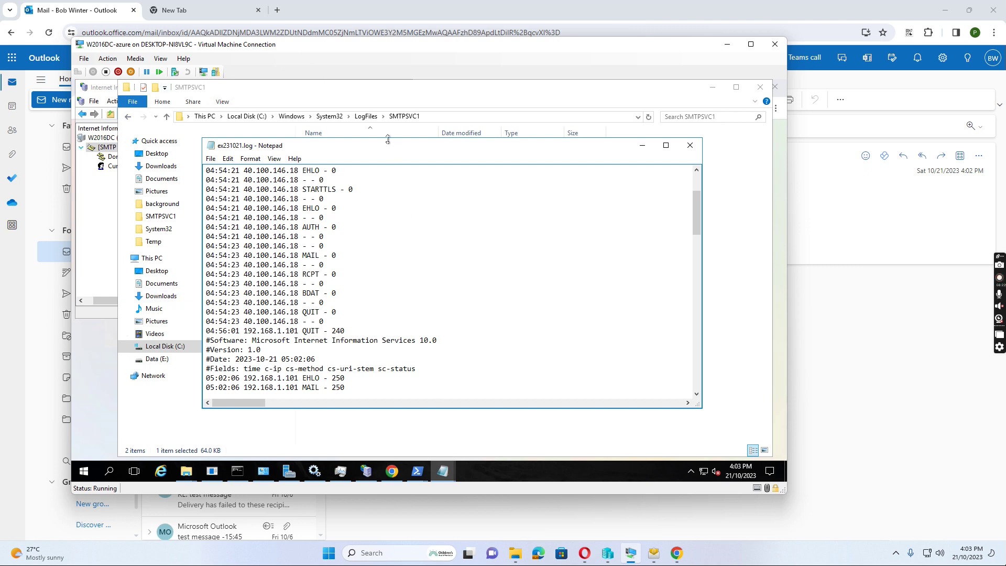
drag(395, 149, 466, 193)
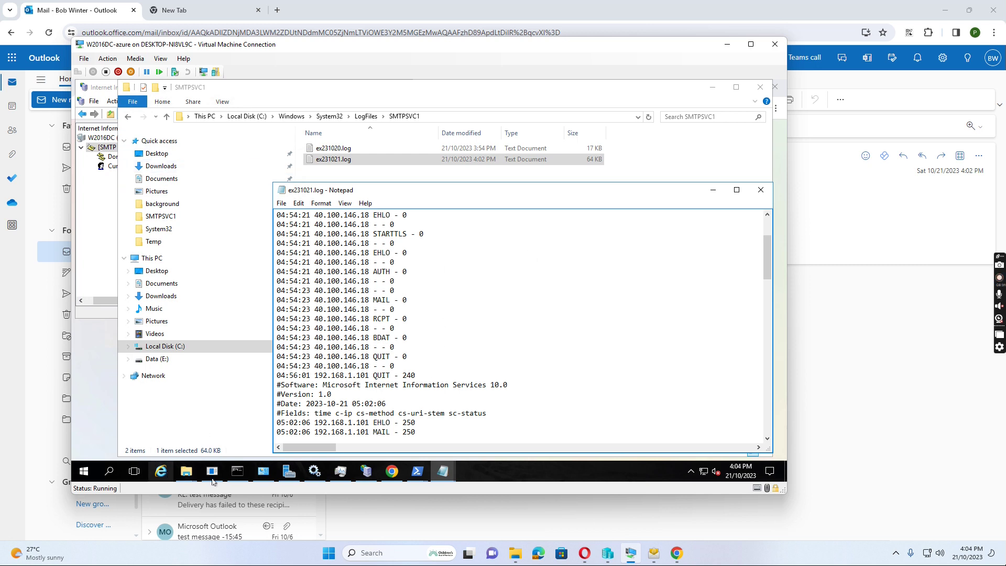
Load outlook.office.com in the server's browser.
click(395, 472)
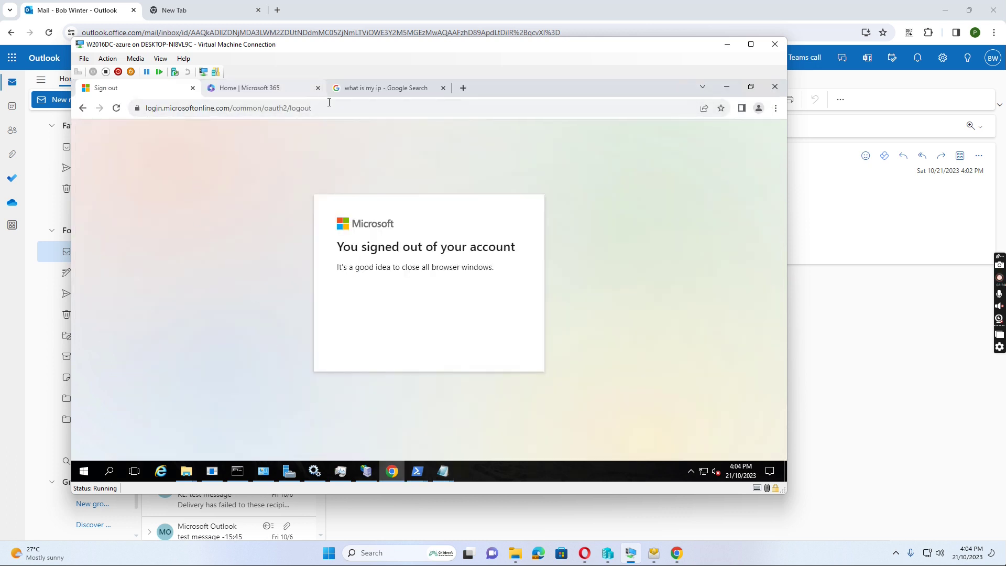
drag(340, 103, 55, 114)
text(outlook.office.com)
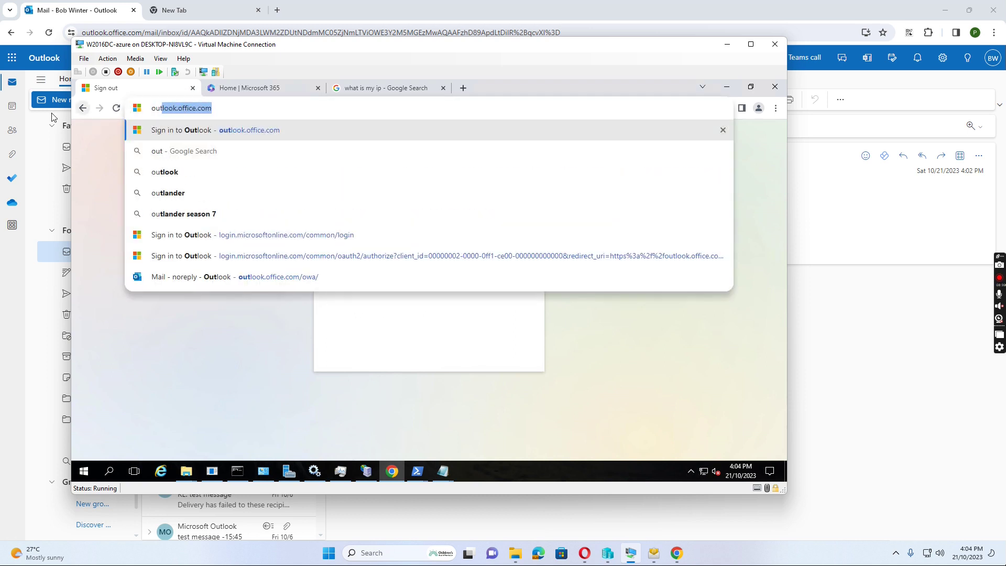
key(Return)
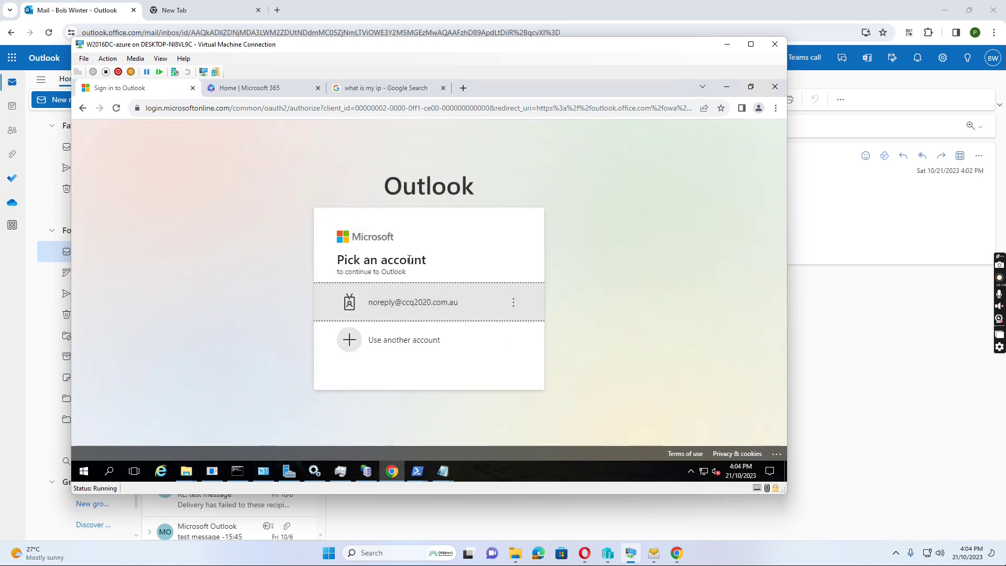
Sign in as the noreply account with its password and answer the stay-signed-in prompt.
click(406, 308)
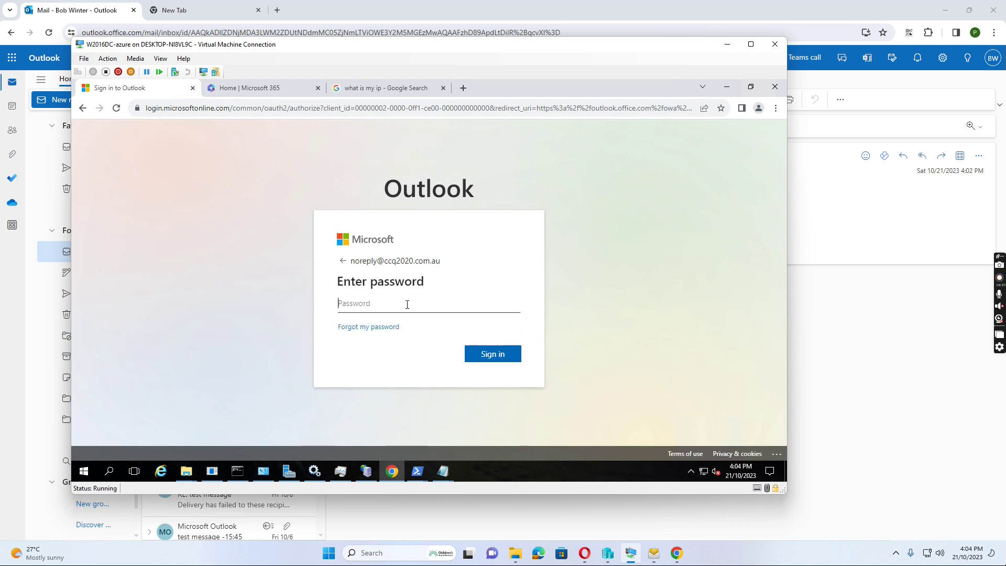
text(•)
key(BackSpace)
key(BackSpace)
key(BackSpace)
text(••••••••)
key(Return)
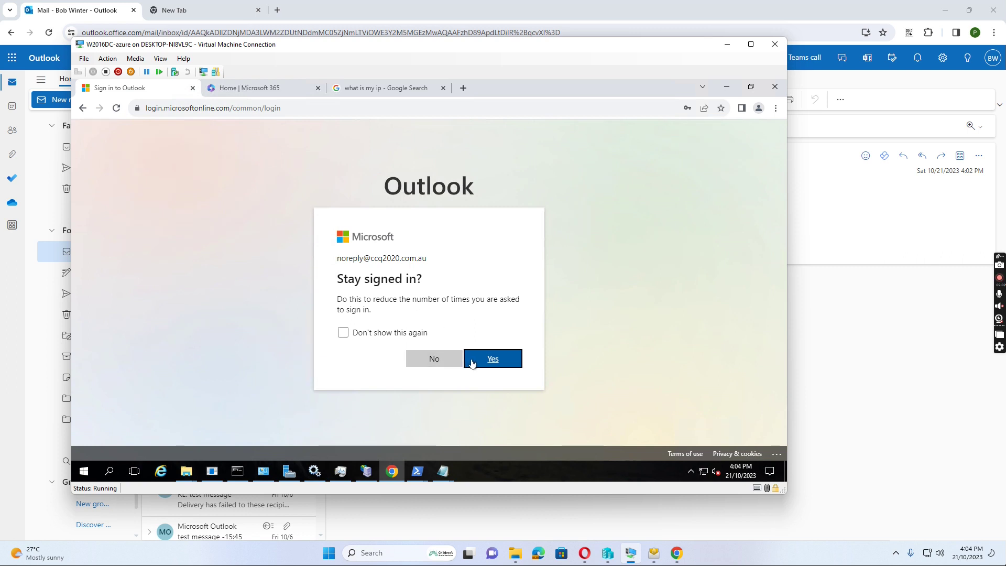
click(437, 359)
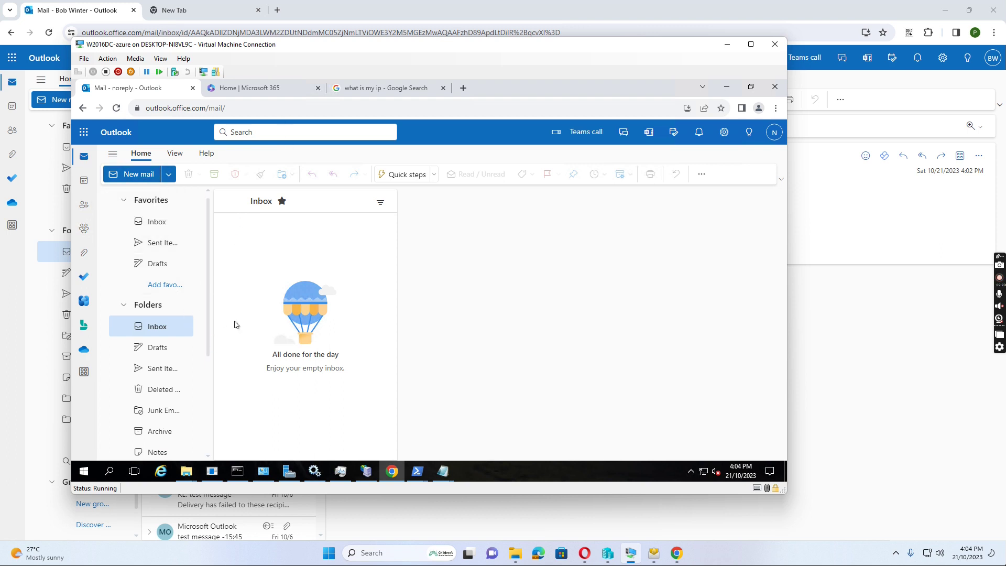
click(157, 319)
click(653, 552)
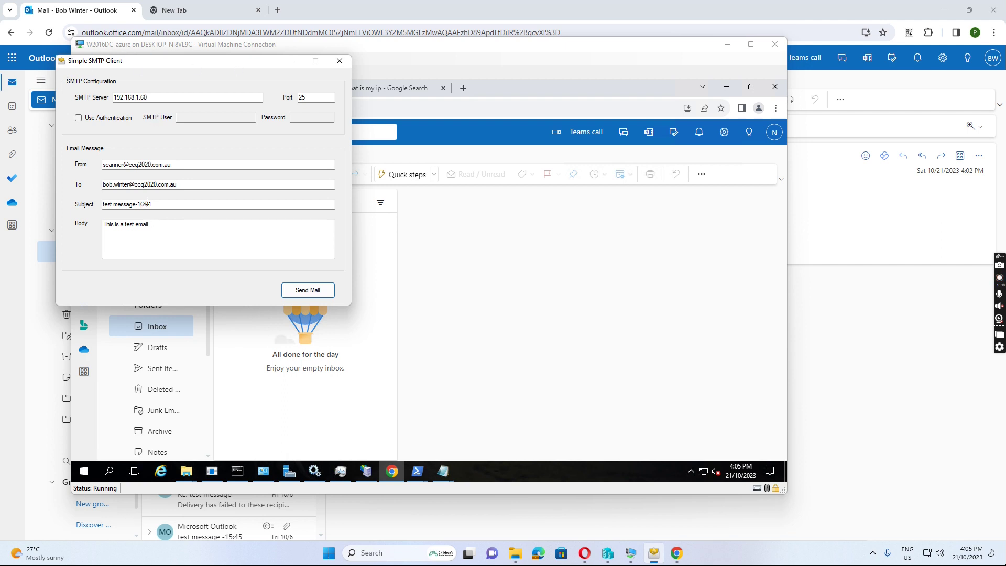
Send a second test email with subject 'test message-16:05' through the relay.
drag(151, 206, 164, 204)
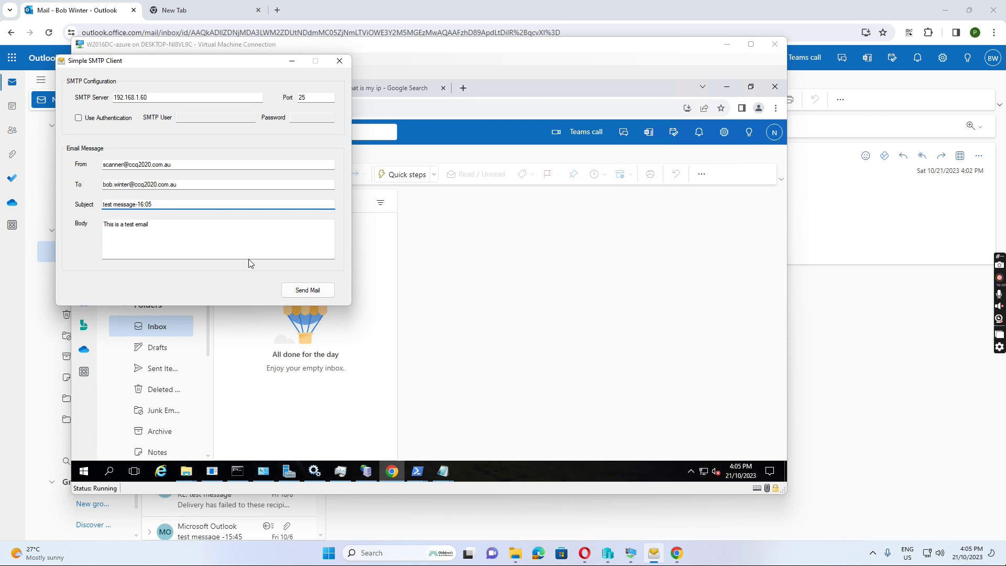
click(308, 292)
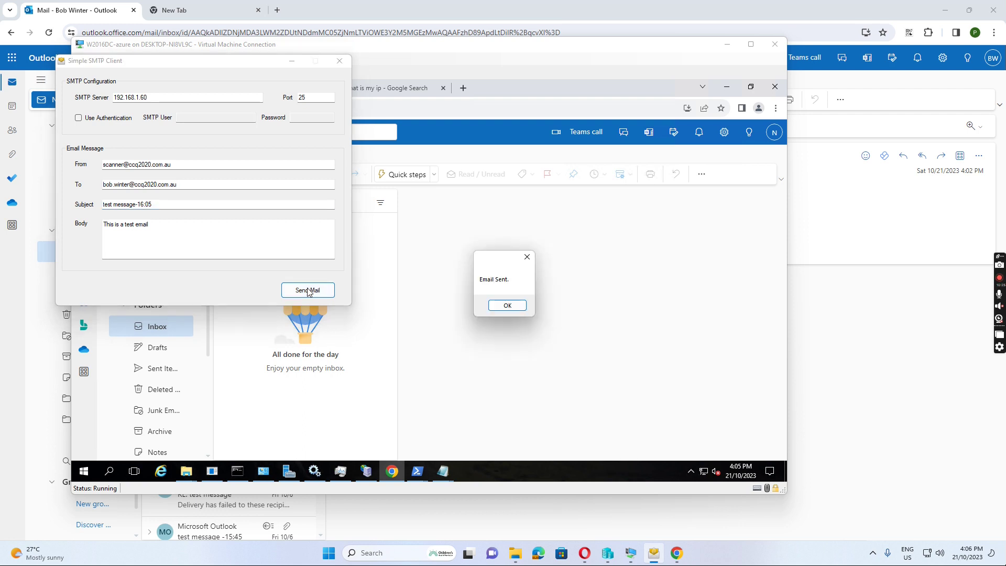
click(508, 305)
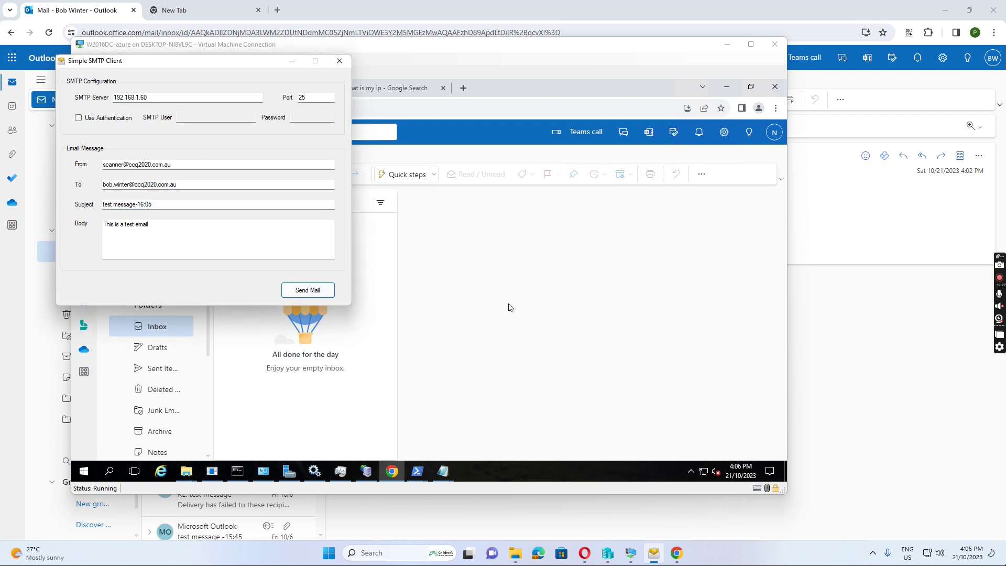
click(375, 324)
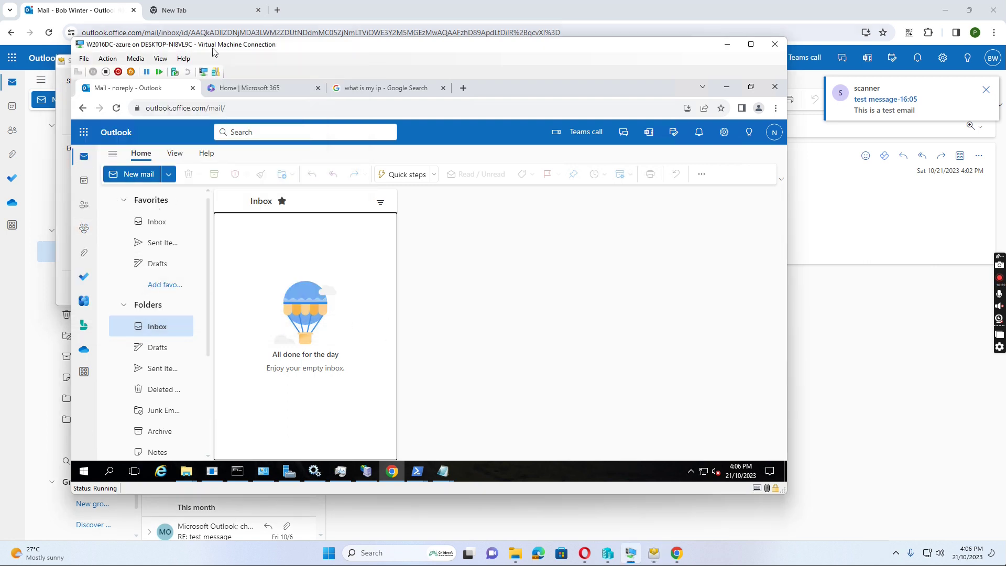